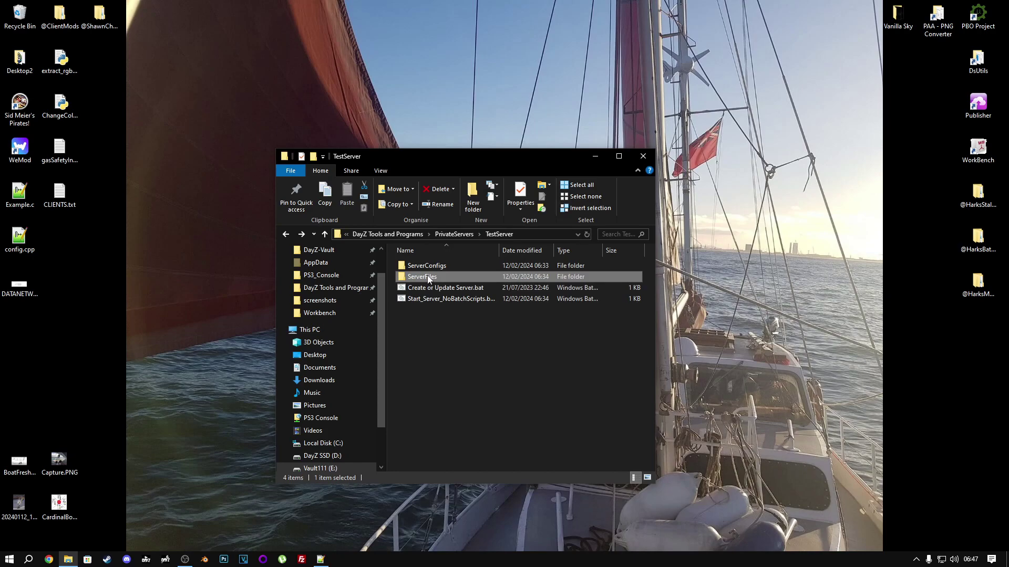
Step: Search the DayZ Workshop in Steam for 'pripyat' and open the PripyatGamma mod page
click(107, 560)
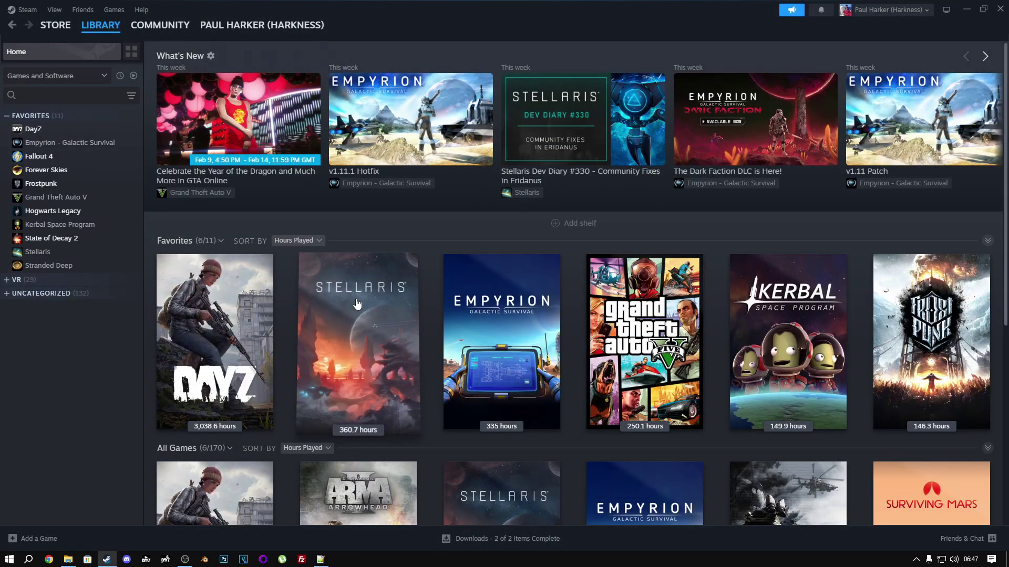
click(34, 129)
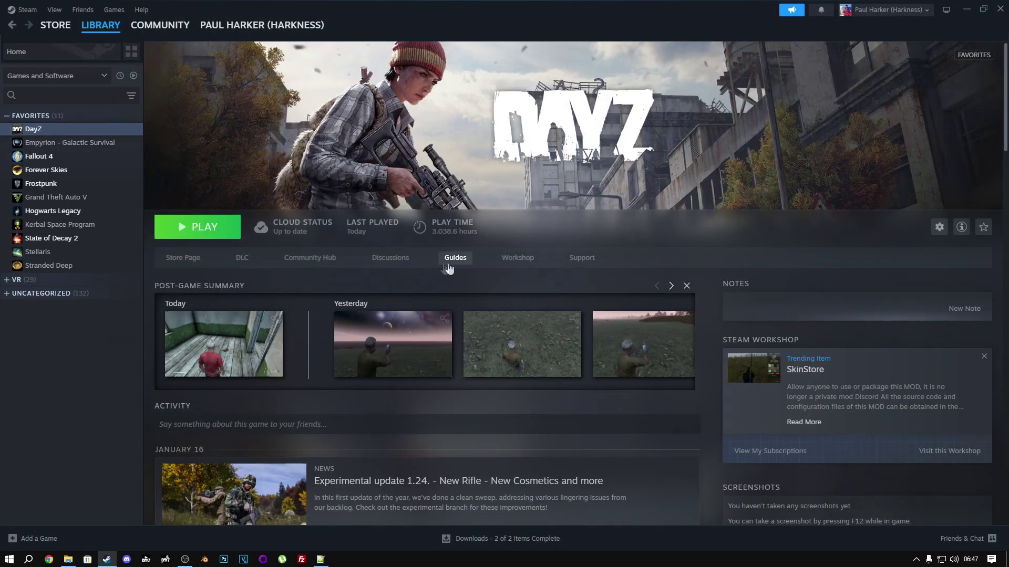
click(514, 257)
click(651, 200)
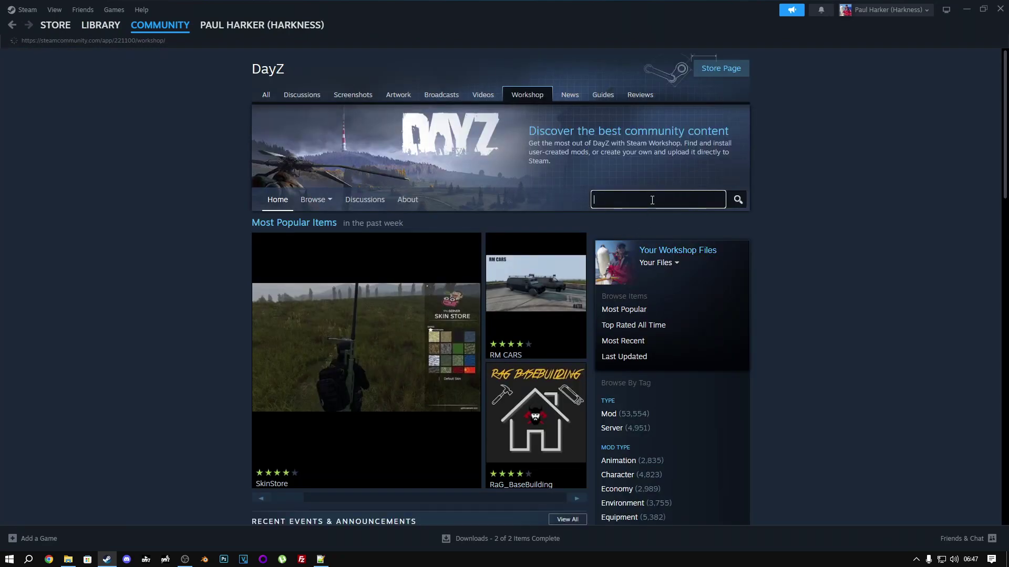
text(pripyat)
key(Return)
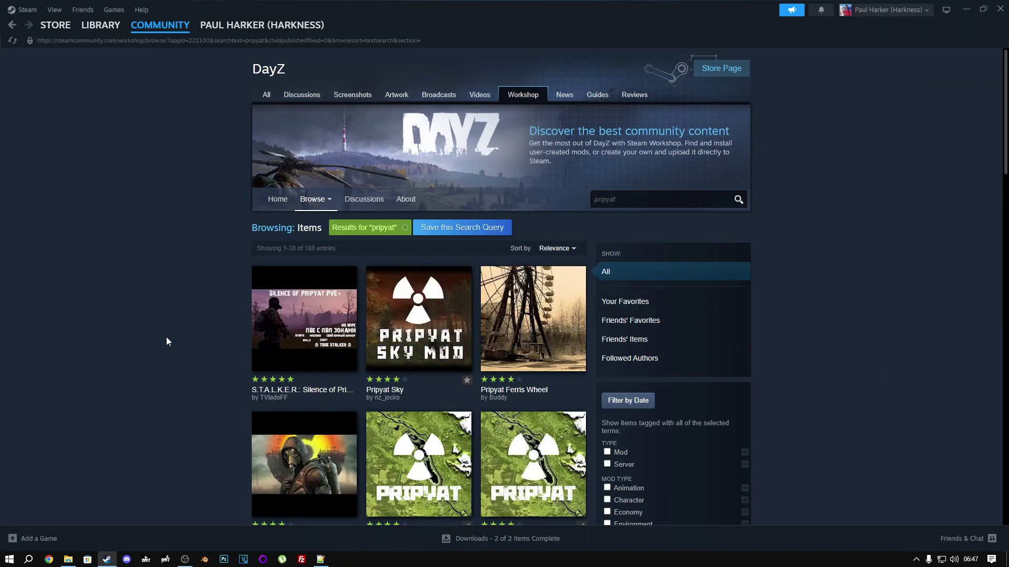
scroll(163, 342, down, 3)
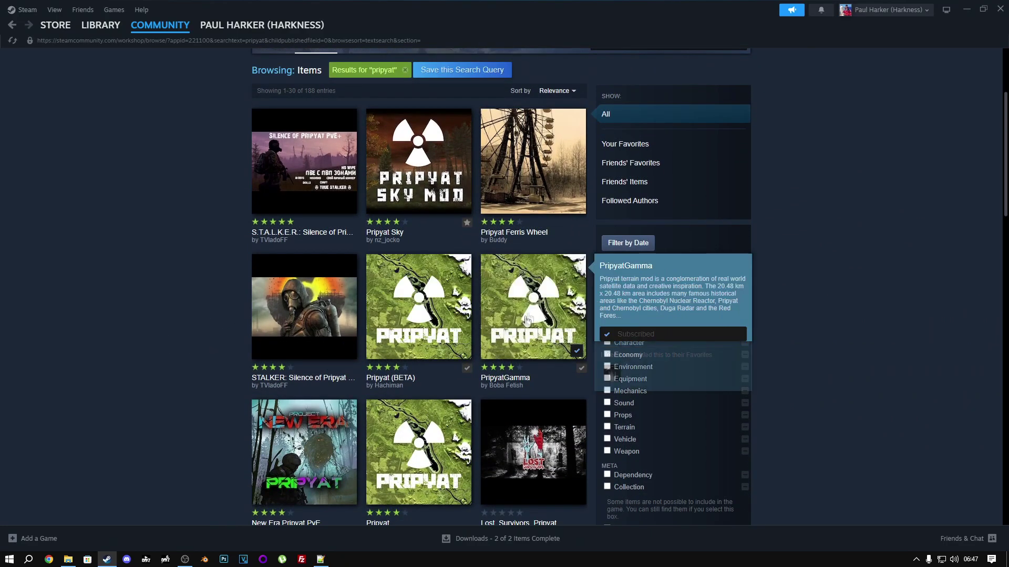
click(531, 312)
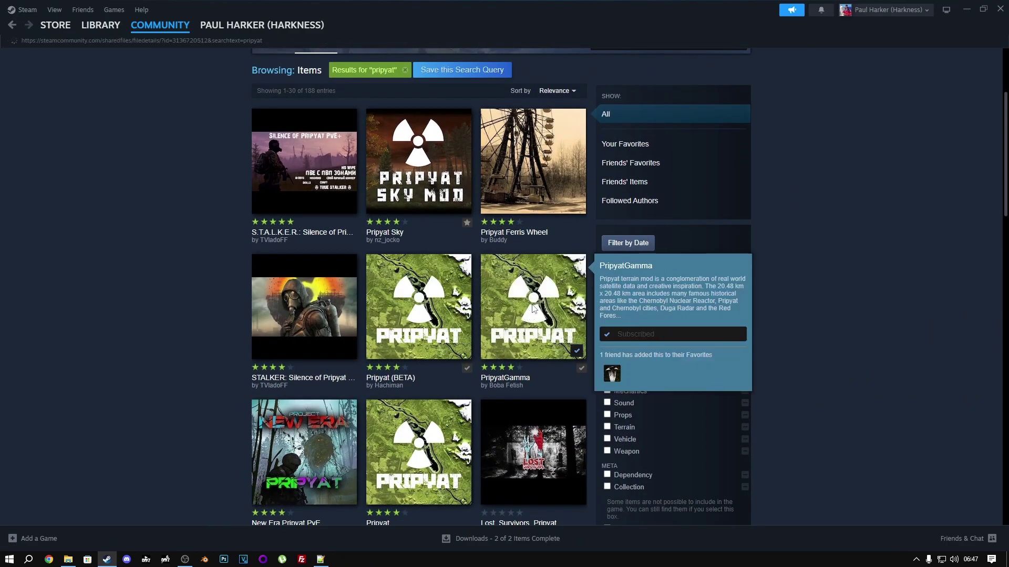
Step: Check PripyatGamma's required item, GSC Gameworld Assets, on its Workshop page
scroll(533, 310, down, 5)
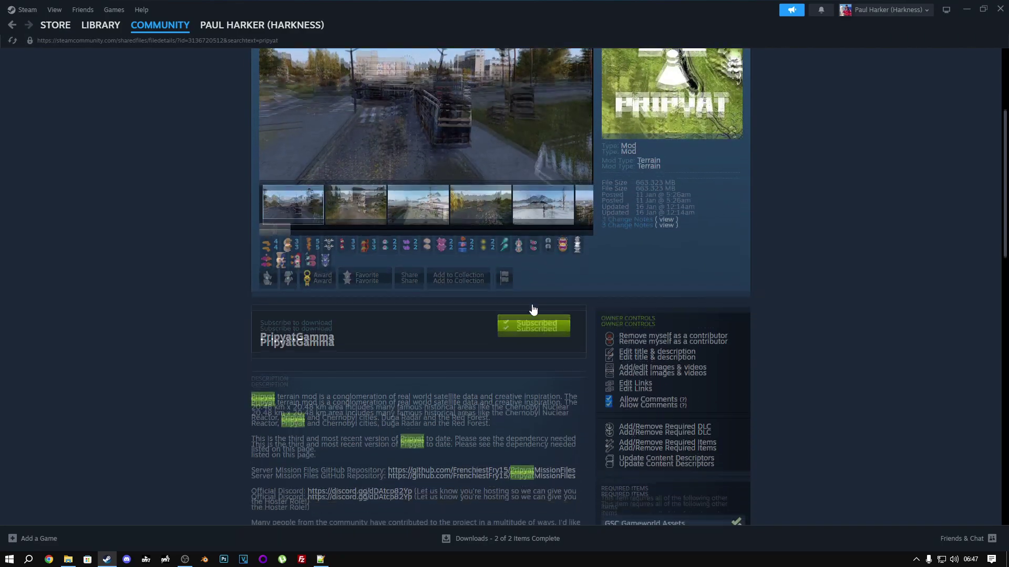
scroll(533, 310, down, 1)
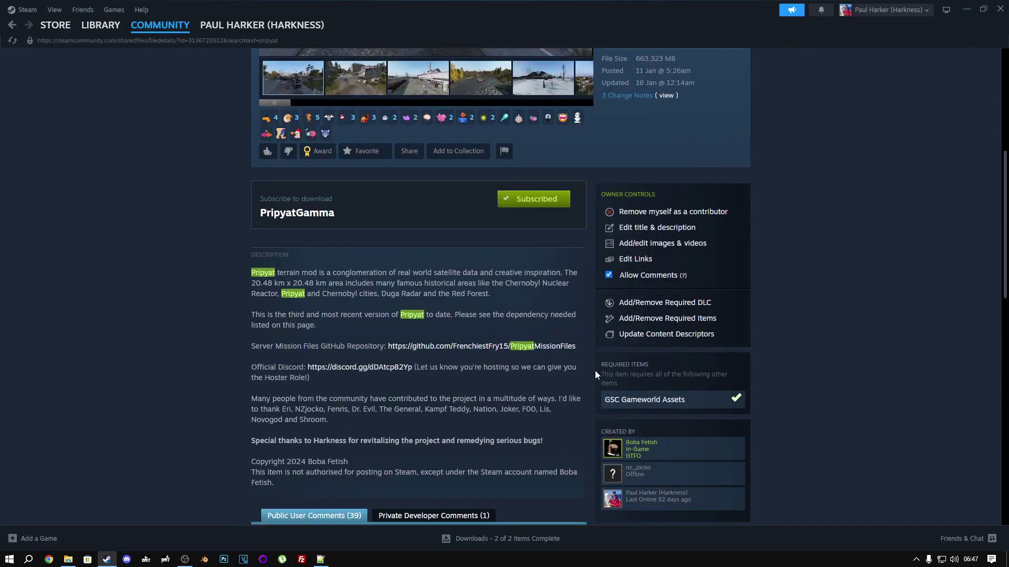
drag(600, 363, 648, 364)
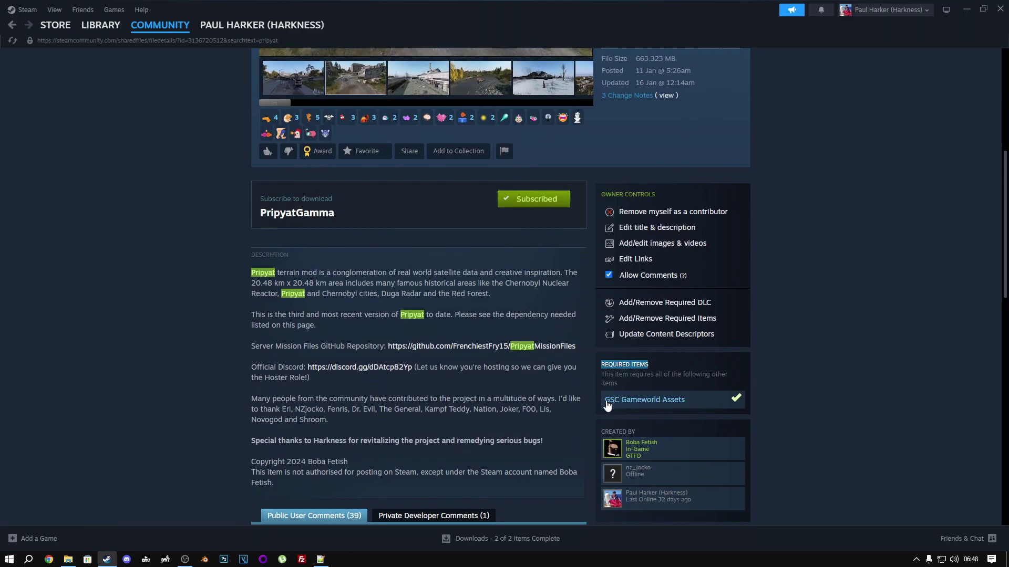
click(638, 401)
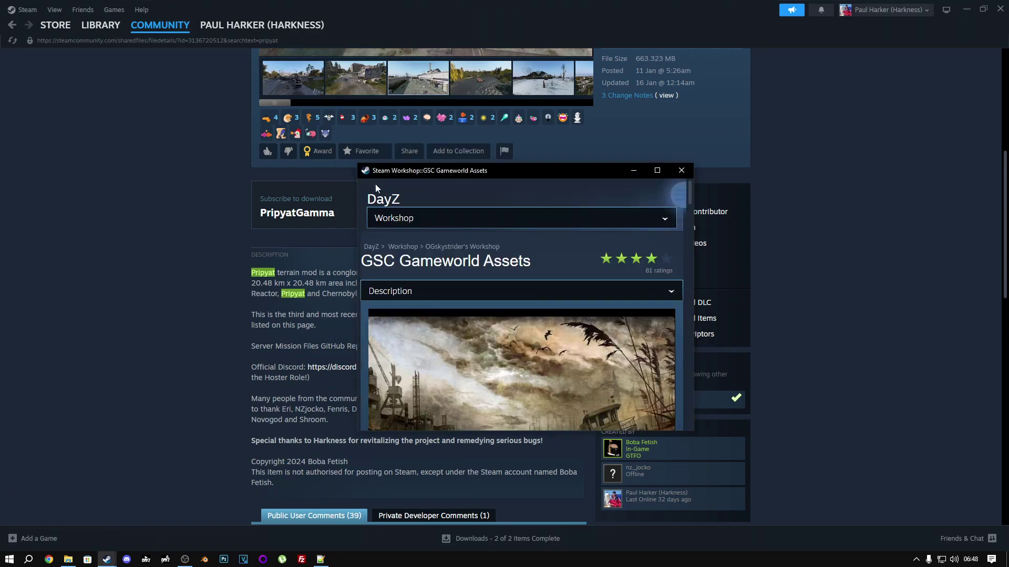
scroll(503, 300, down, 5)
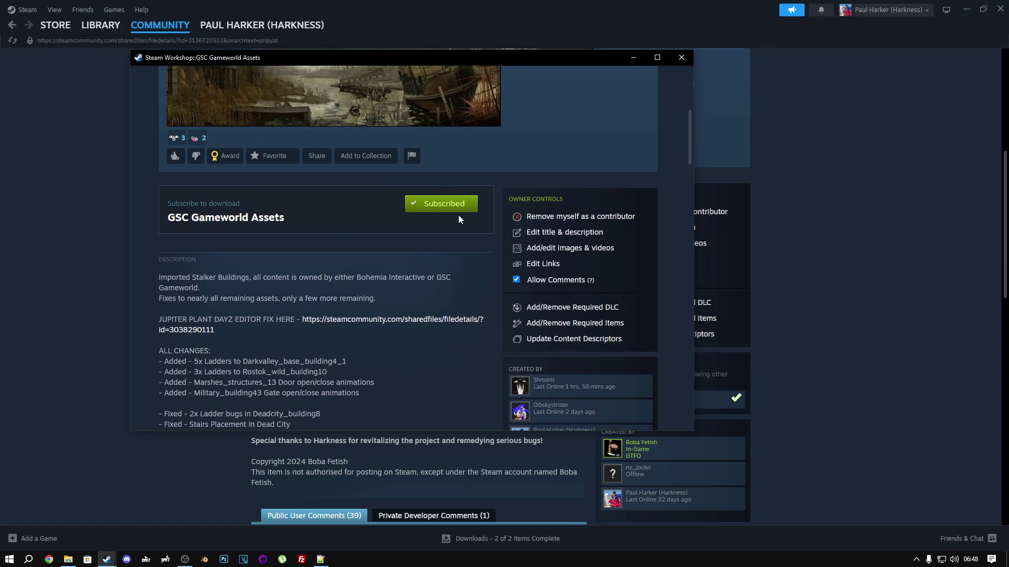
click(686, 58)
scroll(210, 297, up, 2)
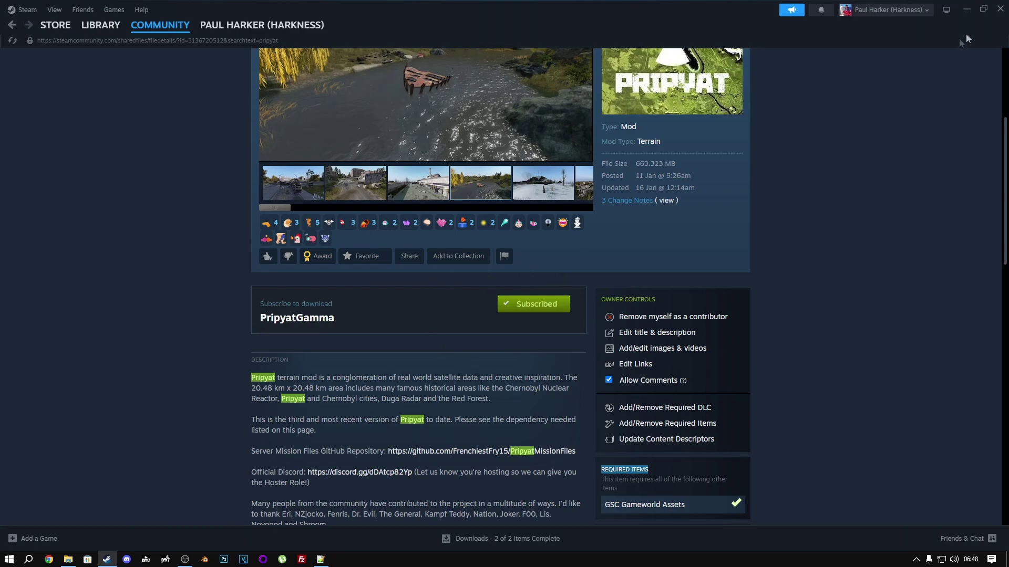
Step: Close Steam and open the GSC Gameworld Assets folder from the DayZ Launcher's mod list
click(1000, 9)
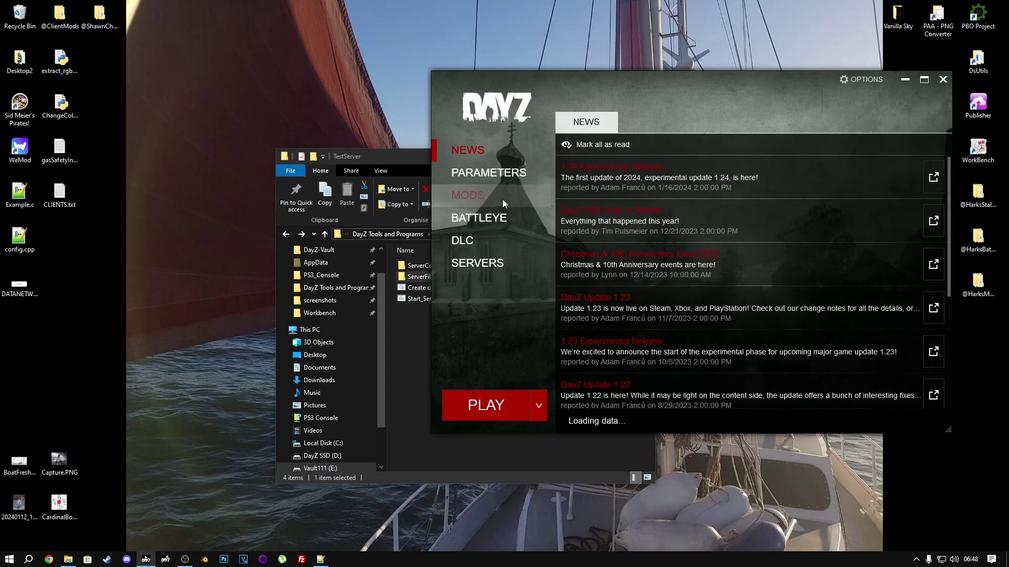
click(499, 197)
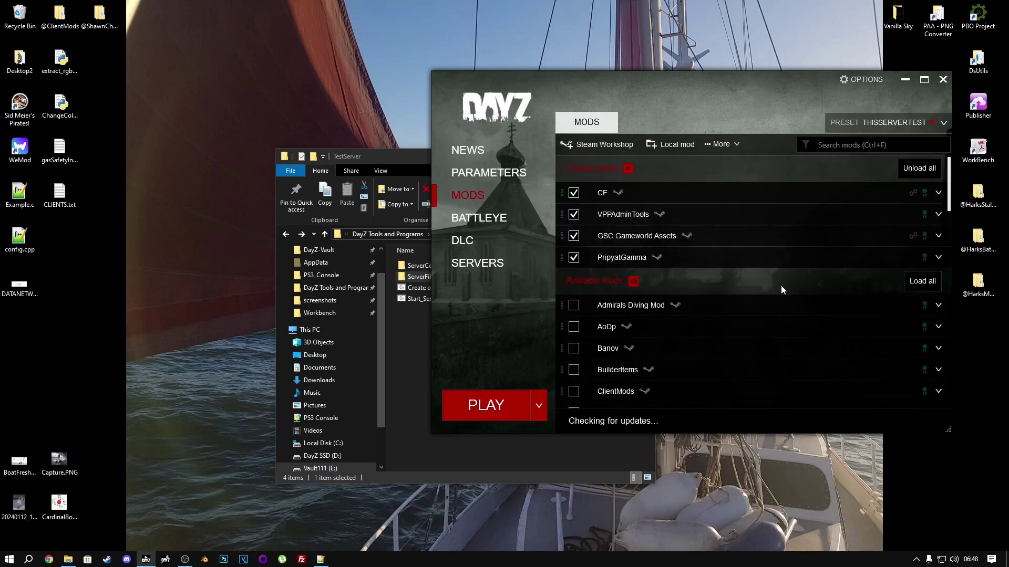
right_click(717, 235)
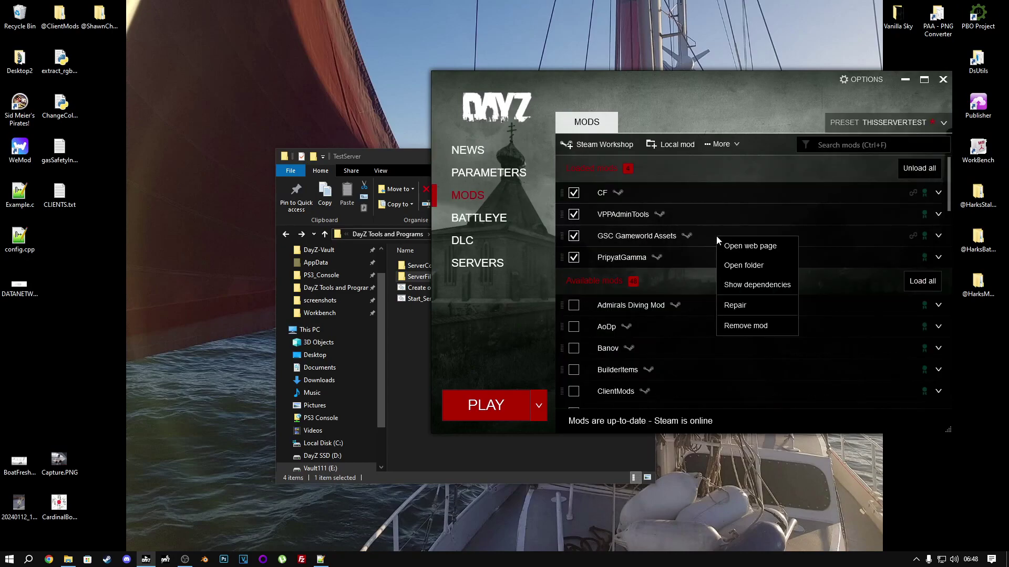
click(744, 265)
click(474, 275)
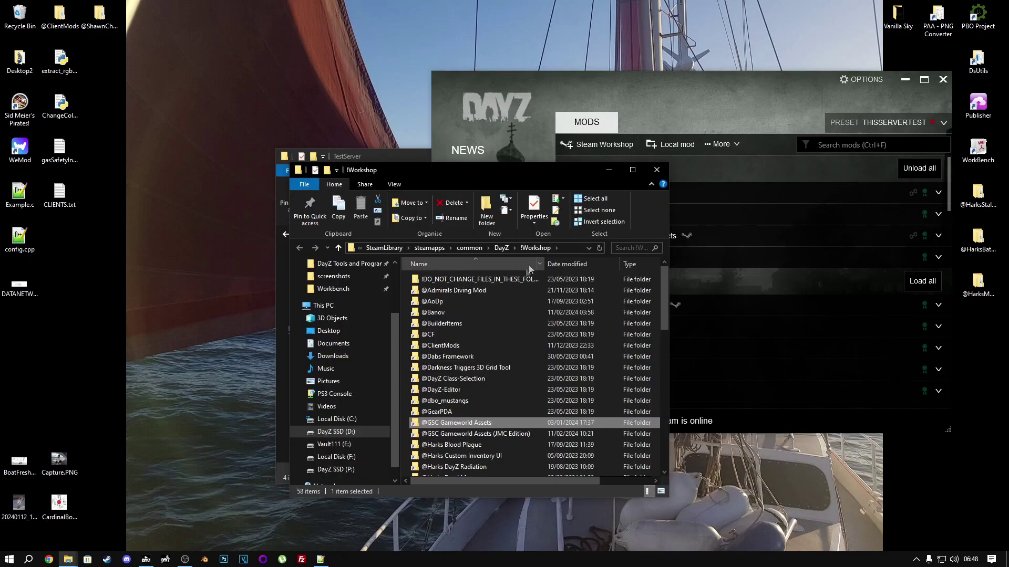
right_click(443, 422)
click(504, 175)
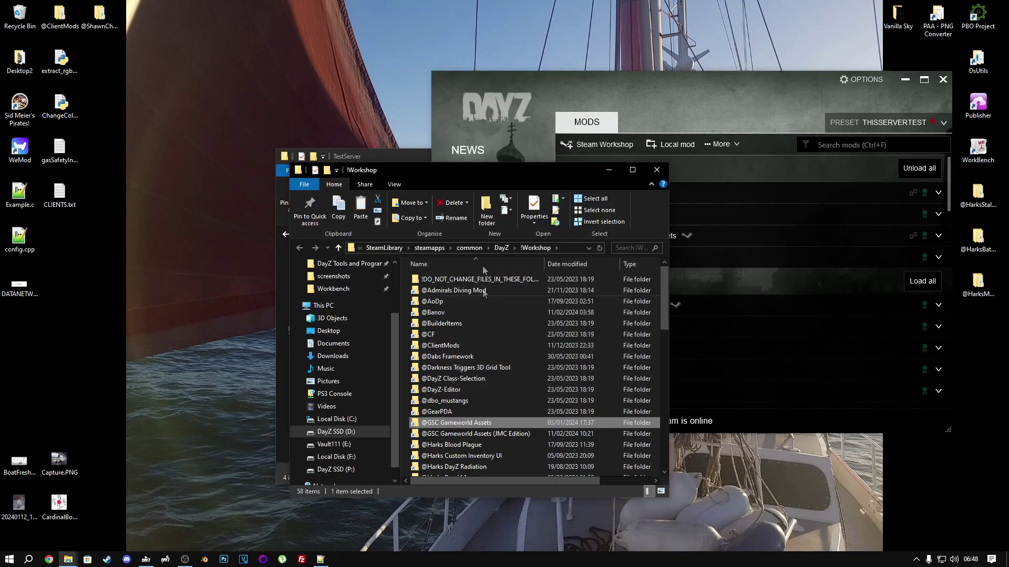
drag(503, 174, 841, 173)
click(435, 278)
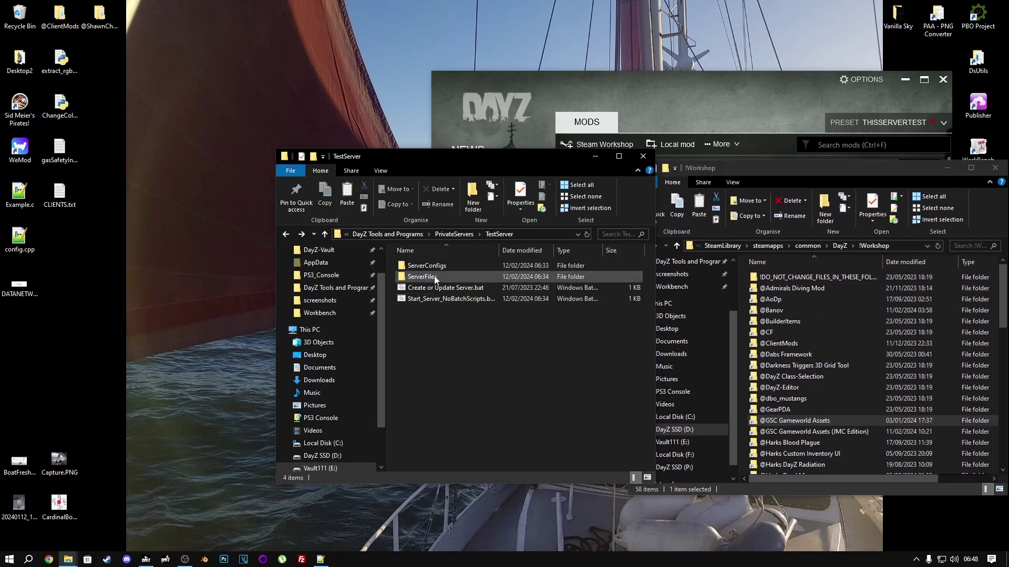
double_click(435, 277)
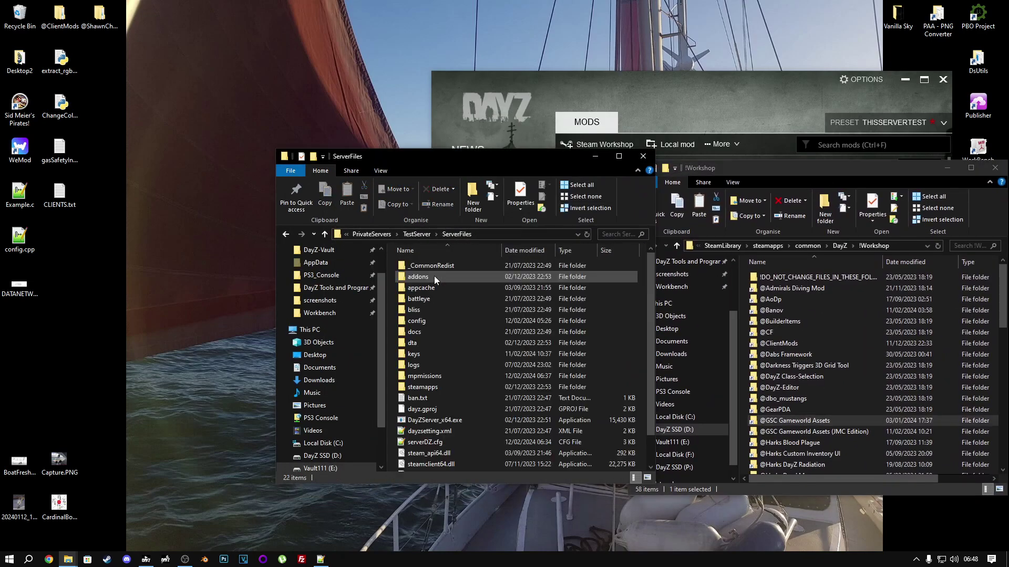
right_click(392, 282)
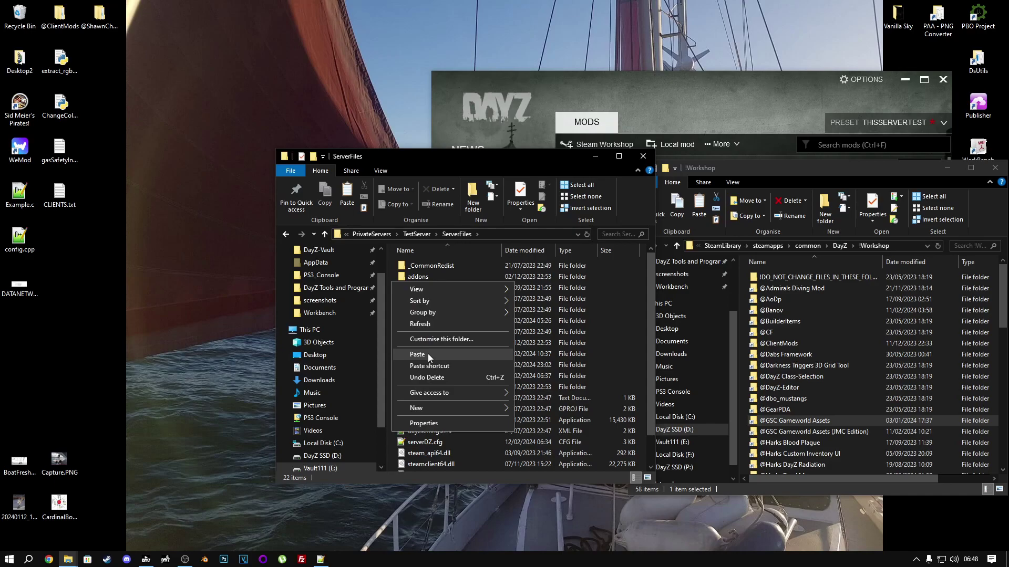
click(428, 354)
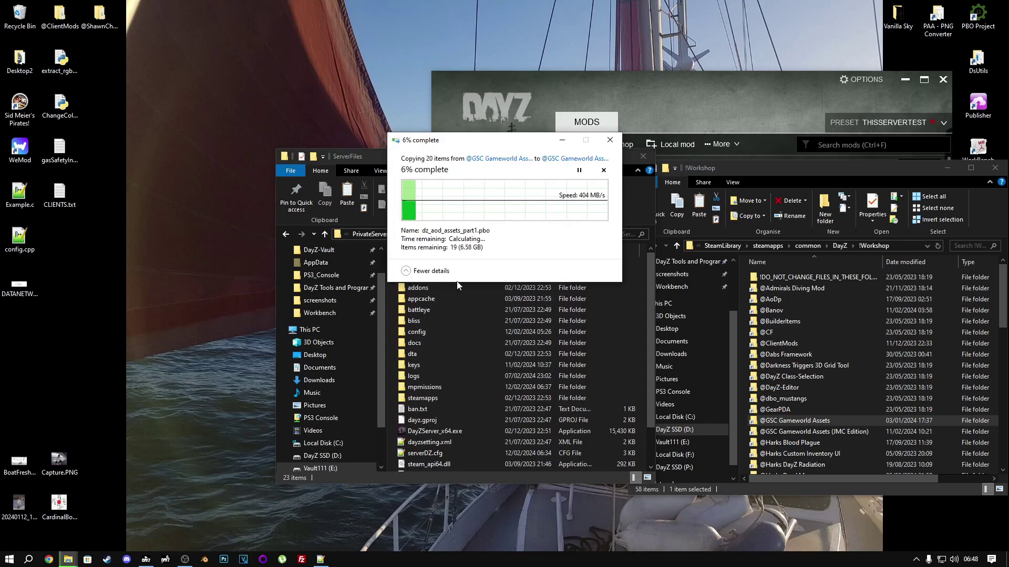
scroll(791, 410, down, 3)
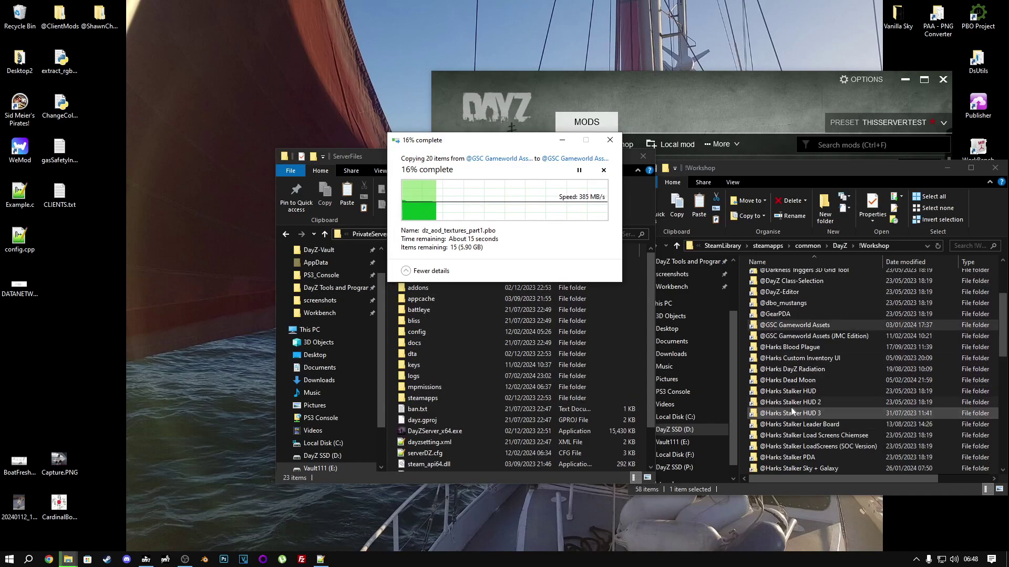
scroll(791, 411, down, 5)
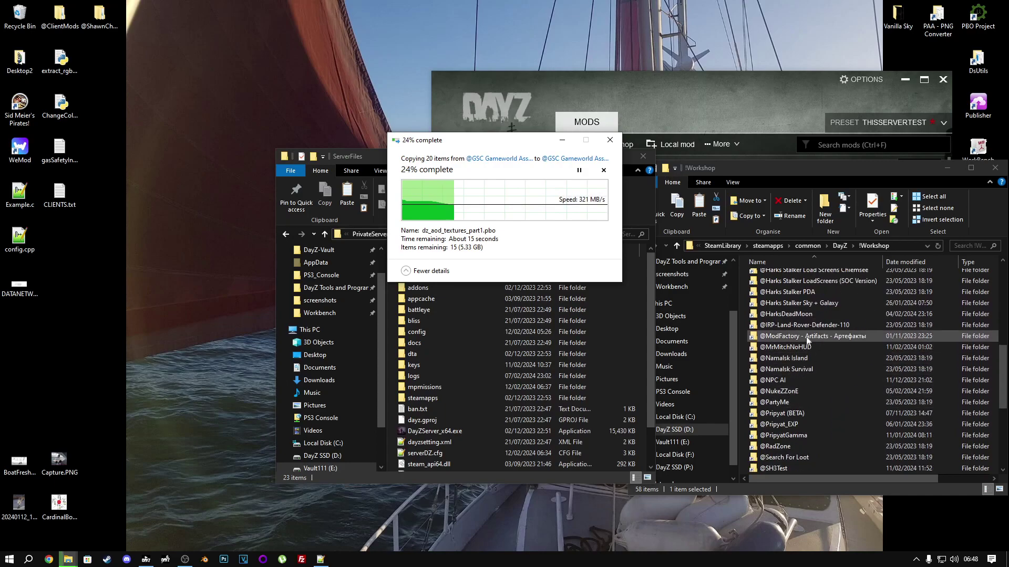
click(775, 438)
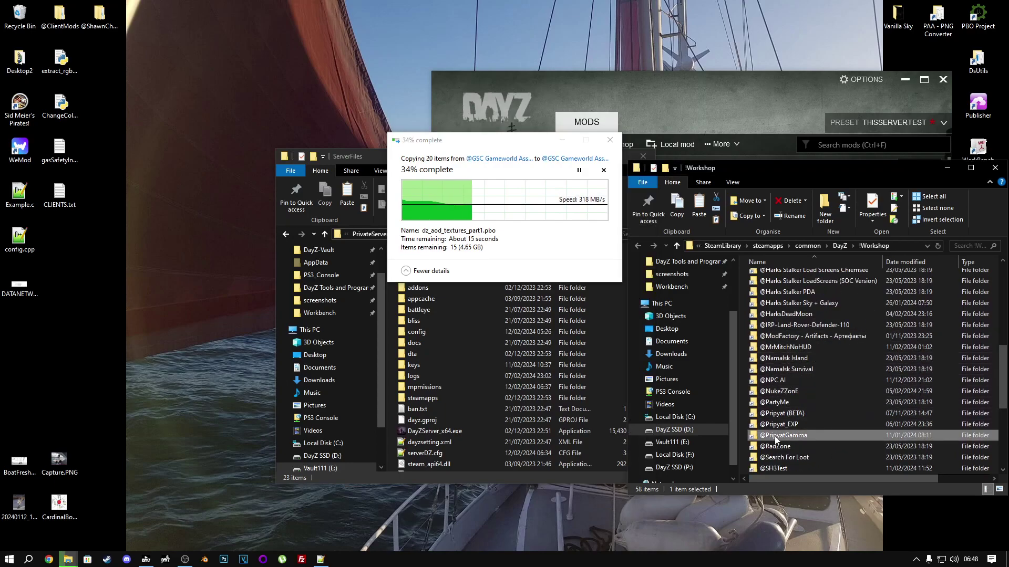
right_click(778, 439)
click(814, 362)
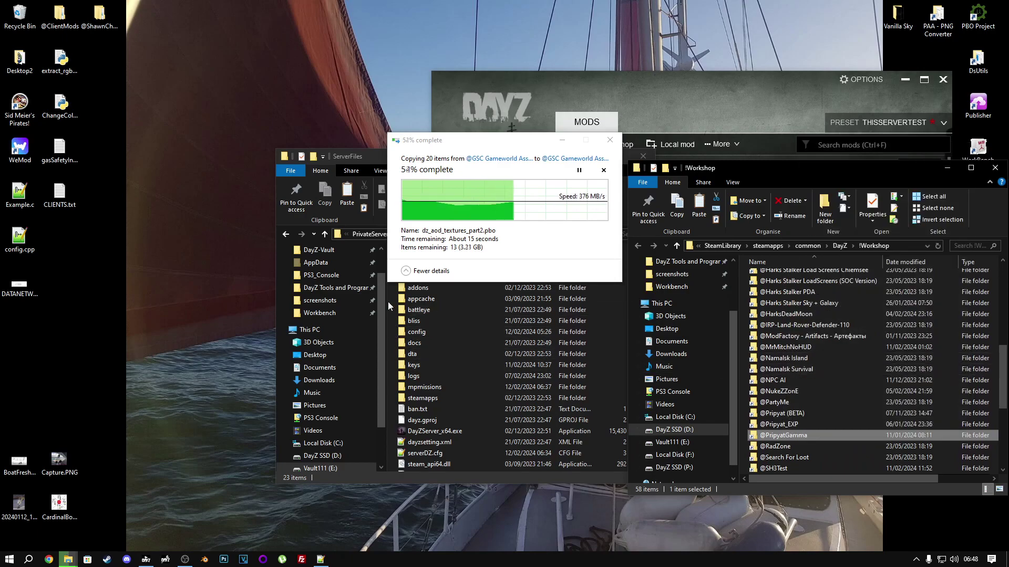
right_click(389, 267)
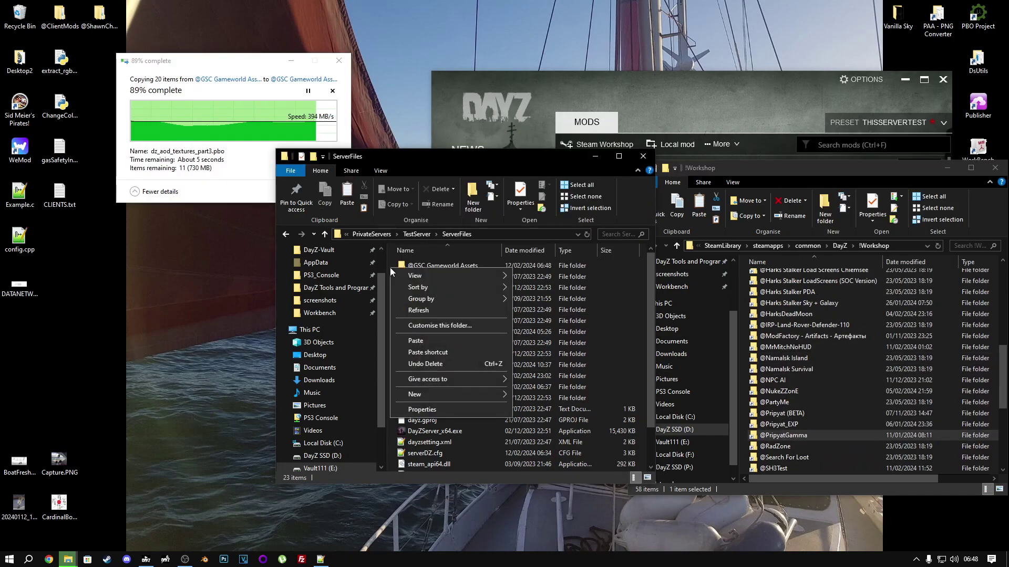
click(436, 341)
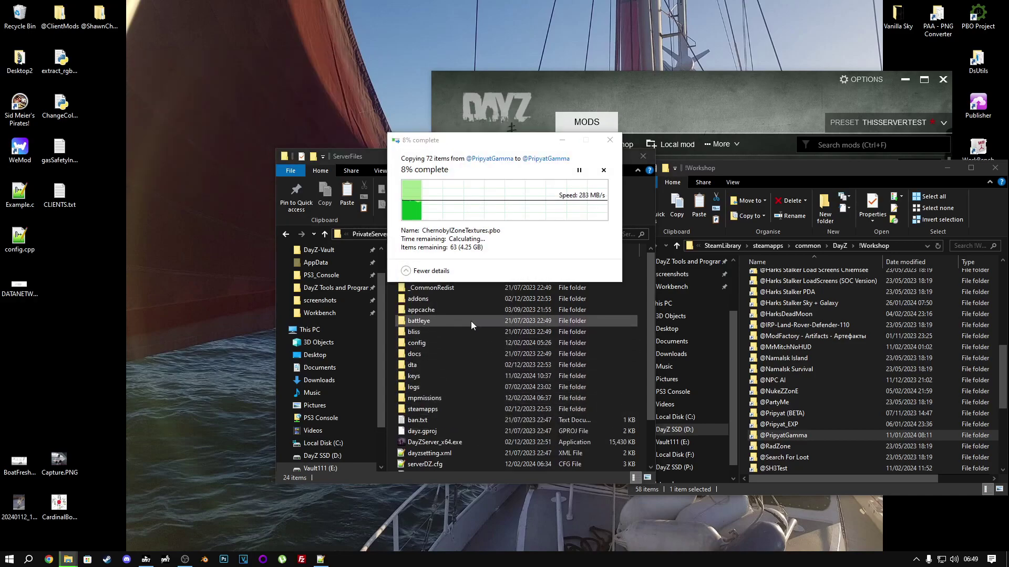
click(470, 321)
click(436, 268)
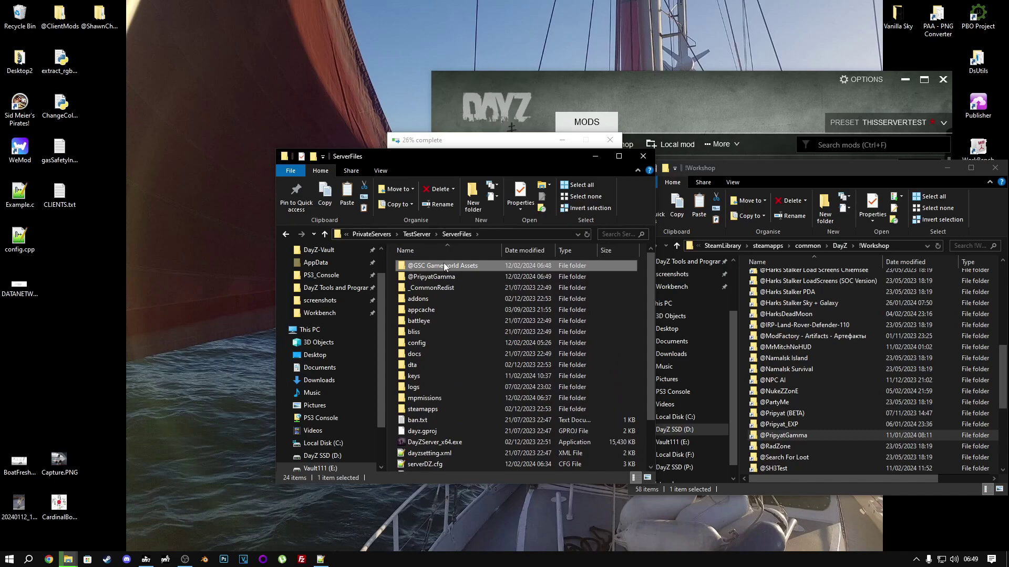
click(444, 265)
right_click(444, 266)
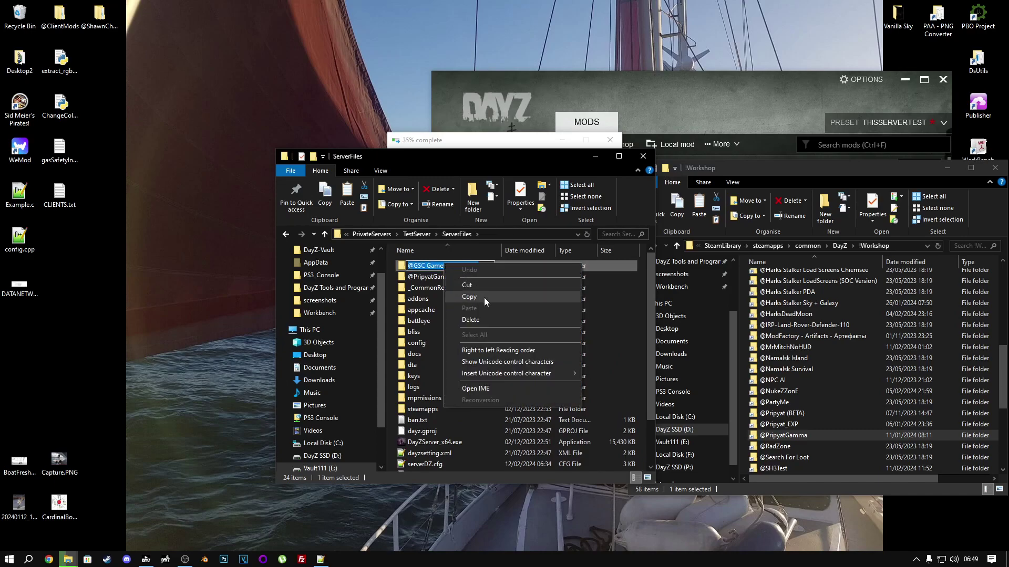
click(483, 298)
Step: Return to TestServer and bring up actions for Start_Server_NoBatchScripts.bat
key(alt+Left)
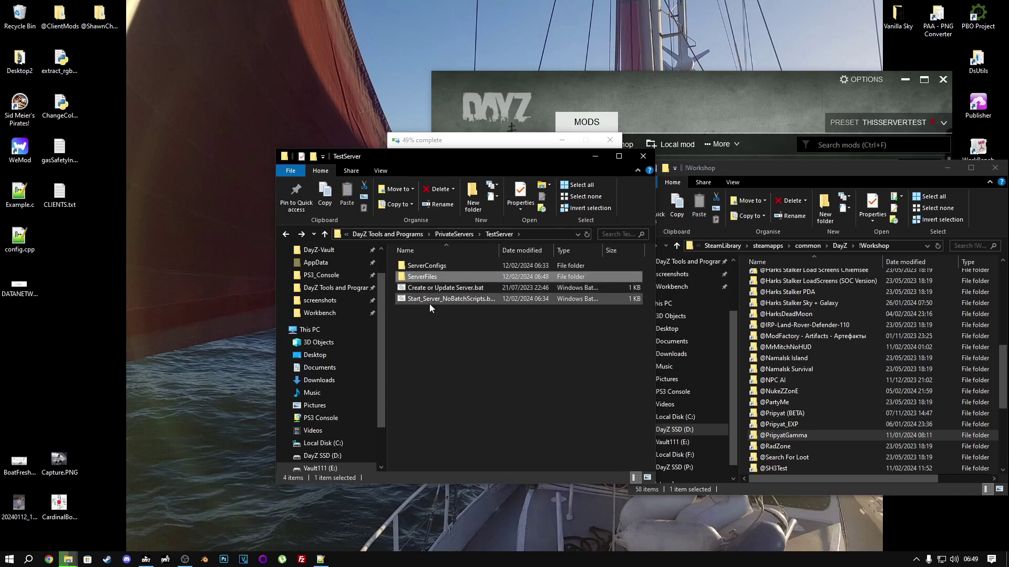
click(430, 301)
right_click(430, 300)
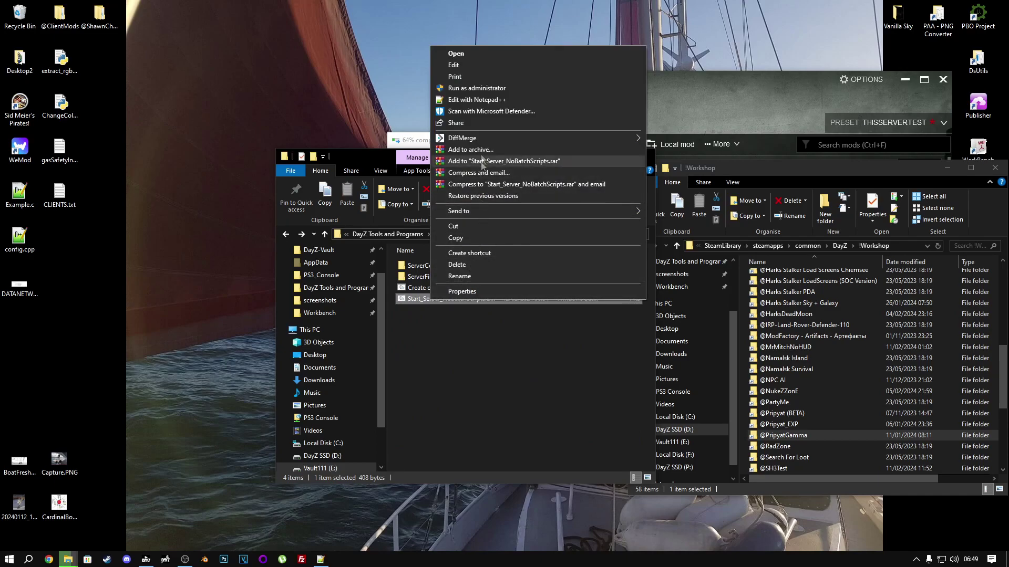
click(487, 103)
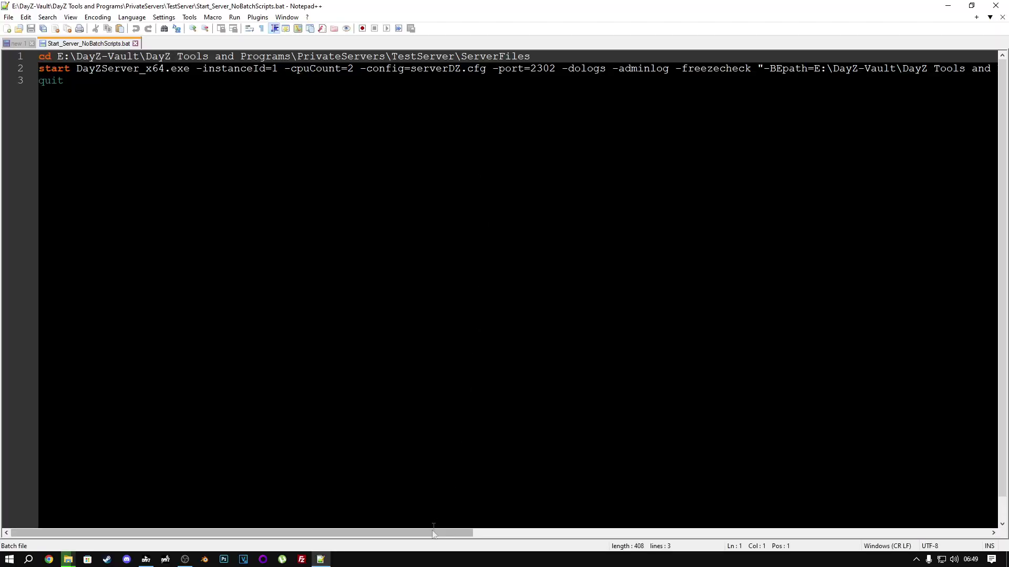
drag(453, 533, 977, 537)
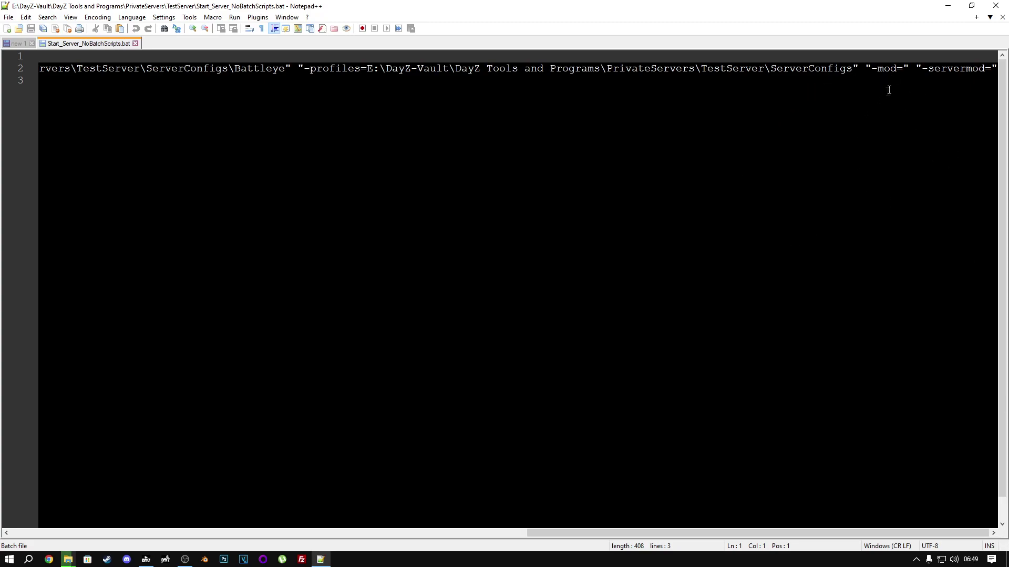
click(906, 67)
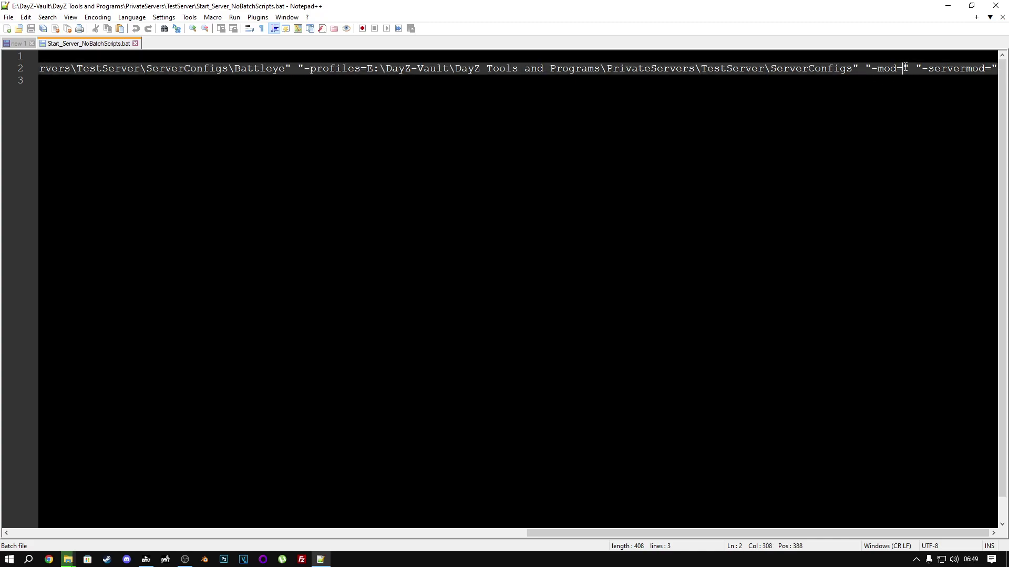
right_click(906, 68)
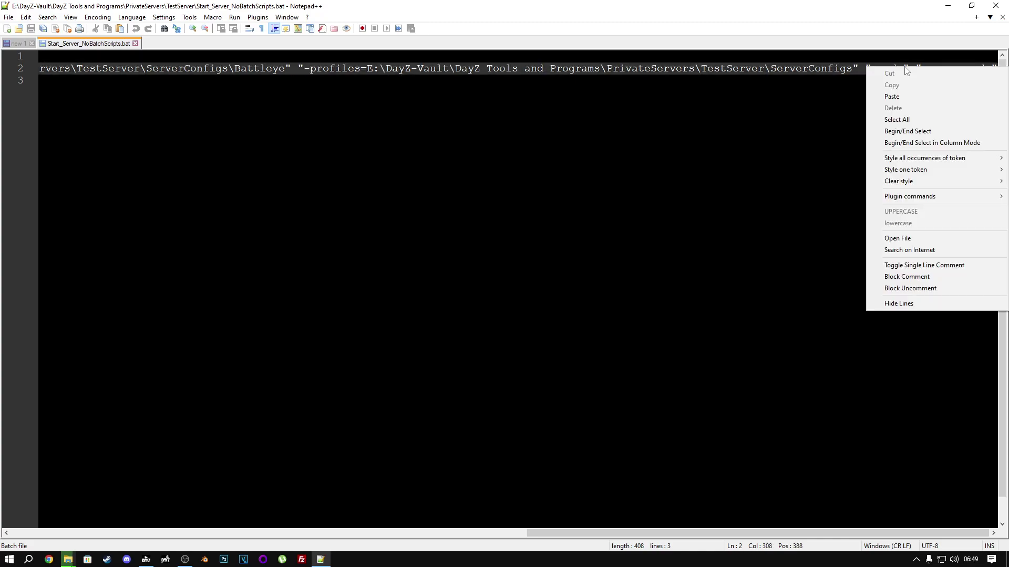
click(892, 96)
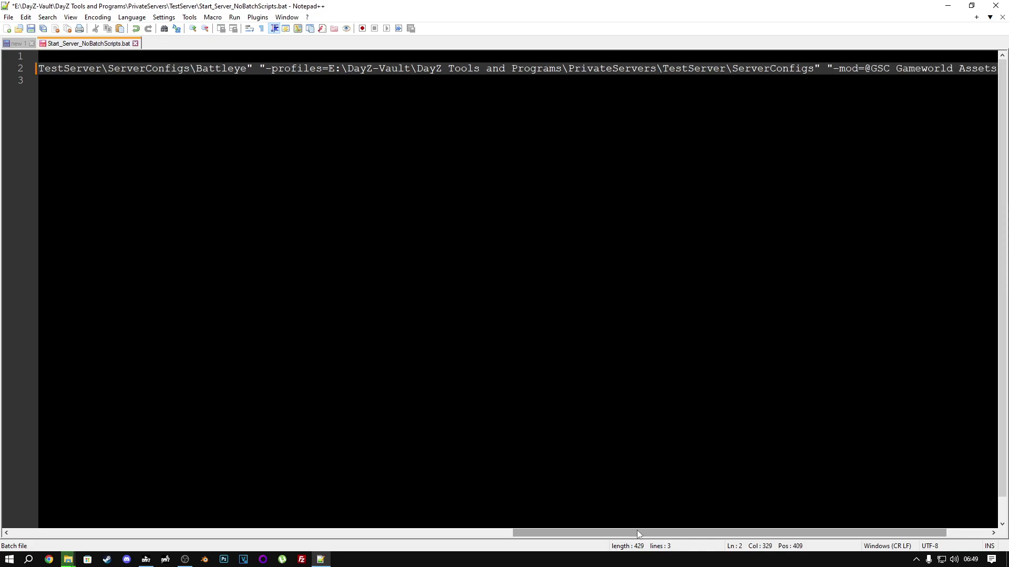
drag(637, 531, 679, 532)
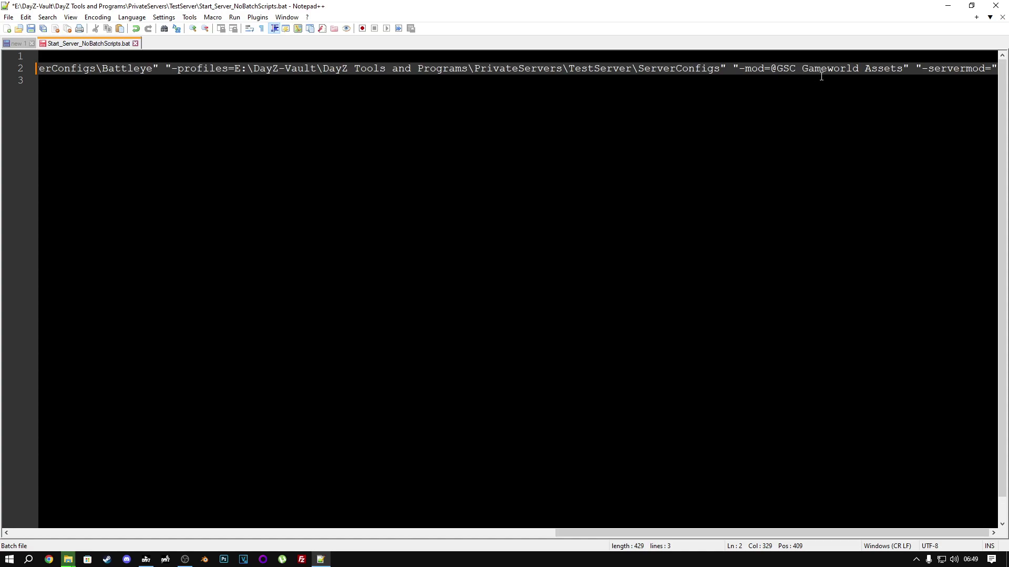
drag(908, 69, 902, 68)
click(905, 69)
text(;)
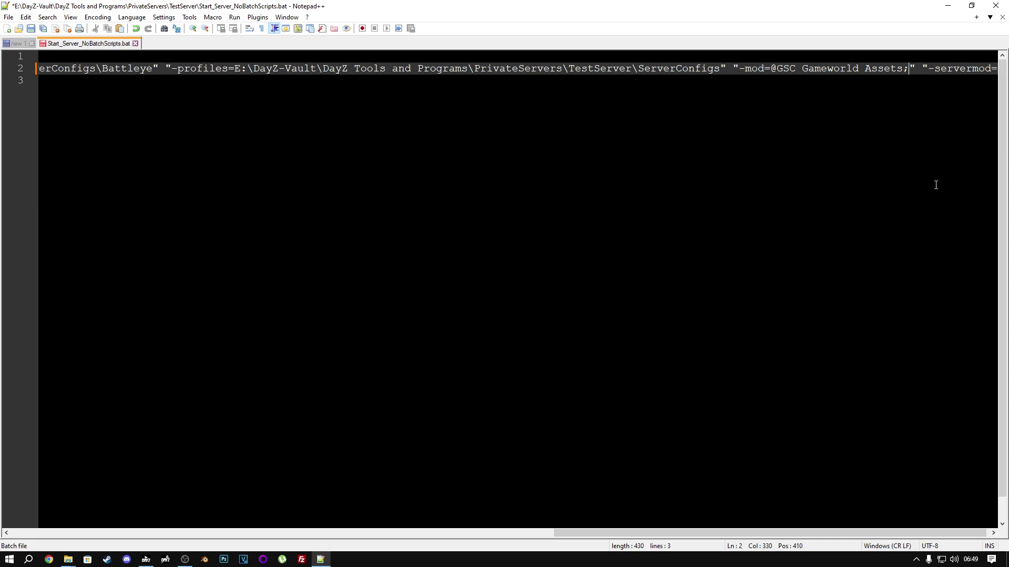
click(947, 6)
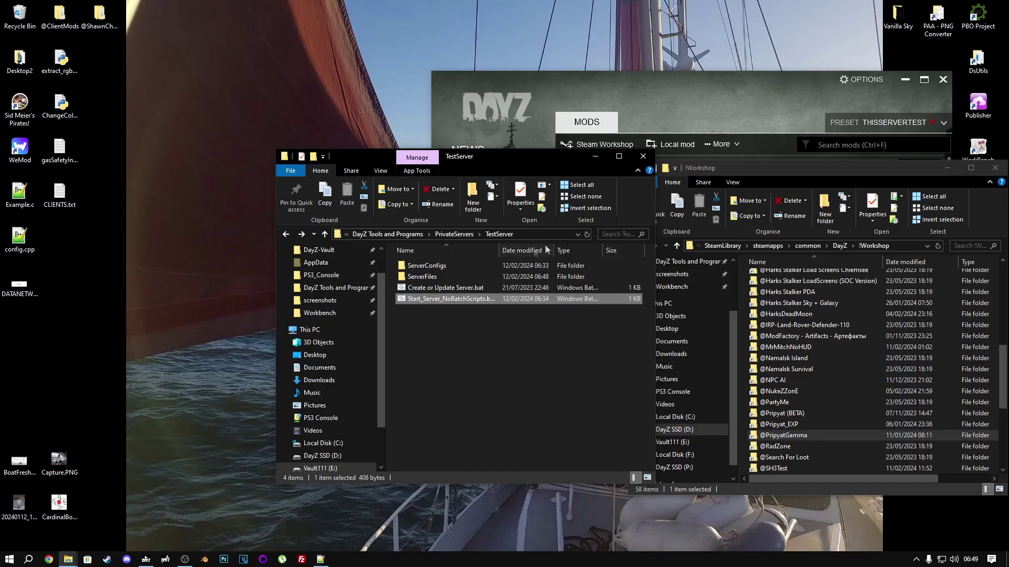
click(431, 276)
click(446, 276)
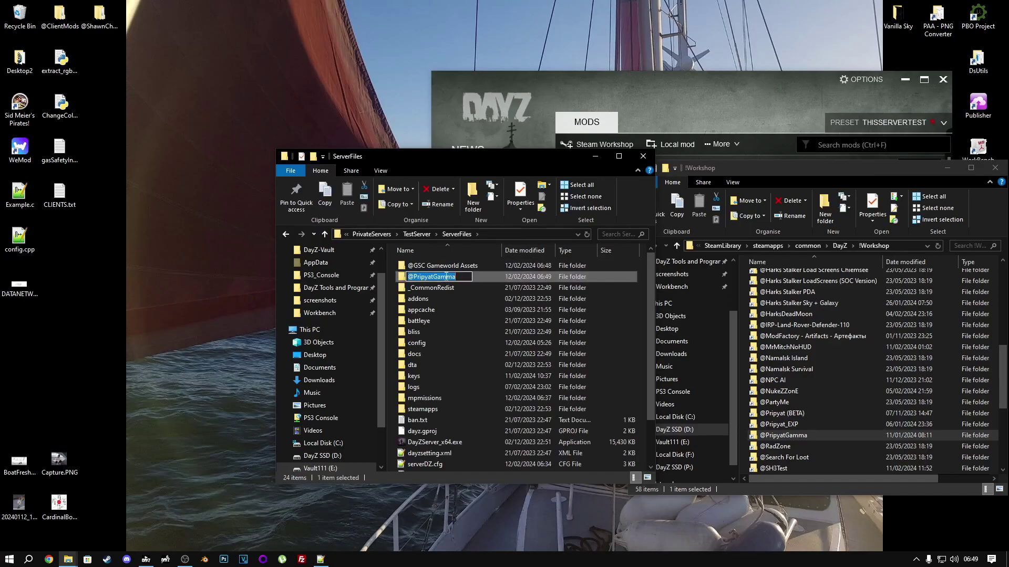
click(320, 560)
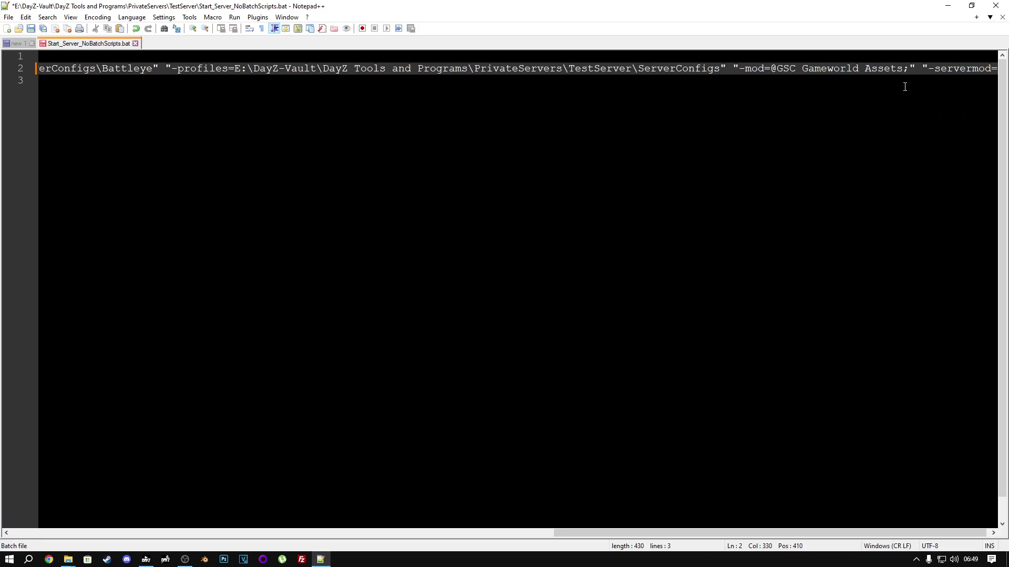
key(ctrl+v)
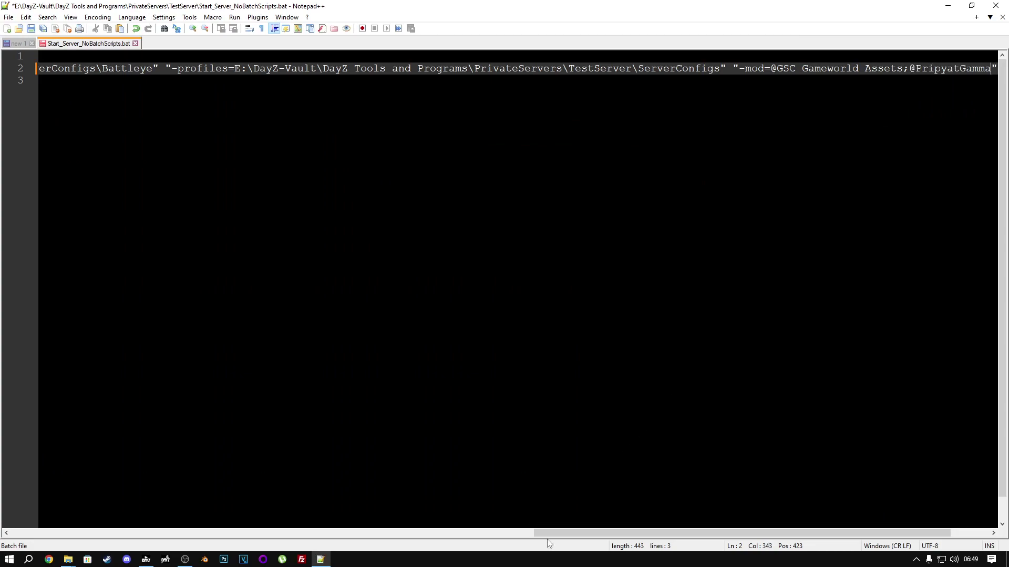
drag(550, 533, 590, 533)
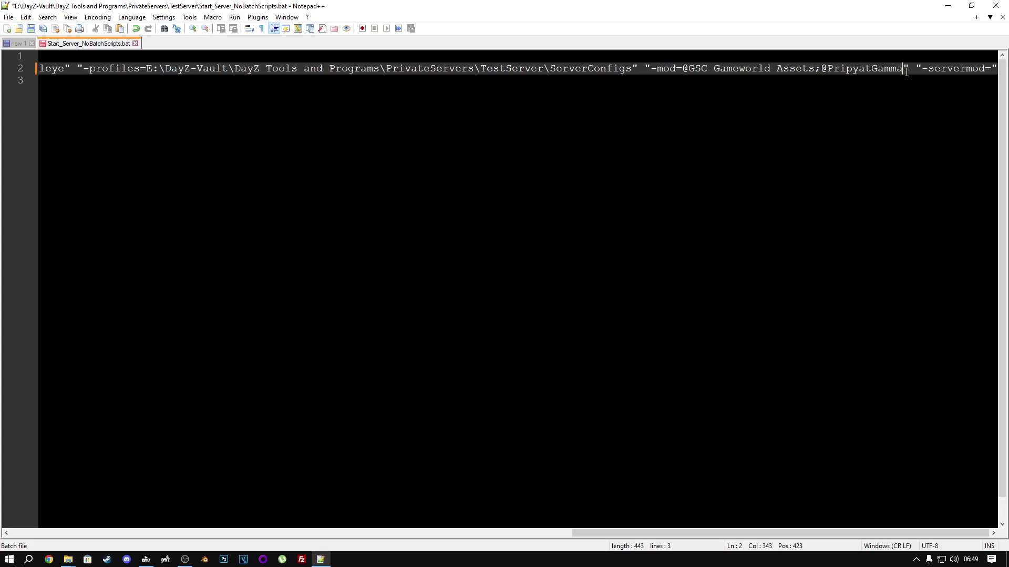
drag(684, 69, 906, 69)
click(851, 70)
key(ctrl+Right)
double_click(872, 68)
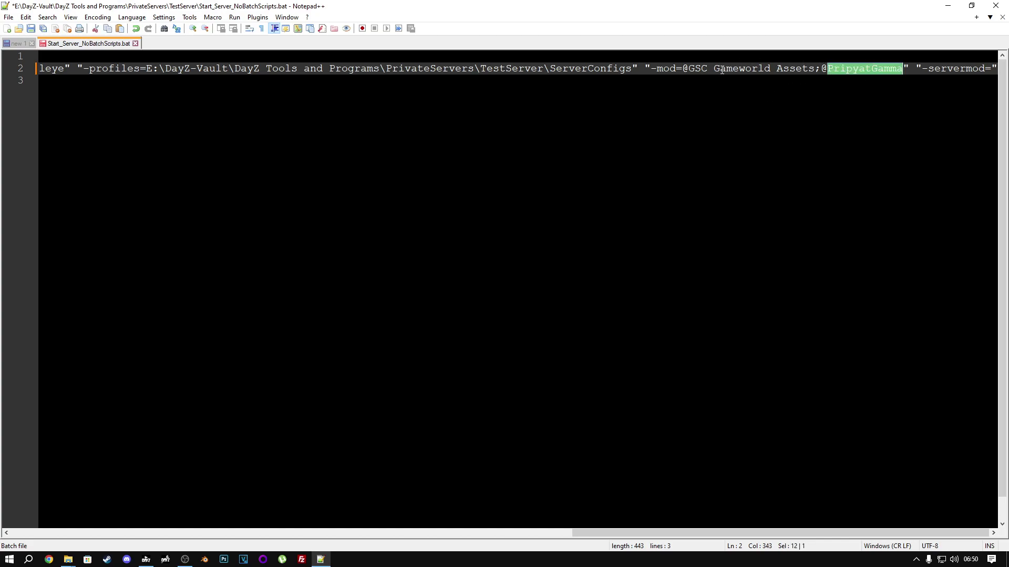
double_click(703, 69)
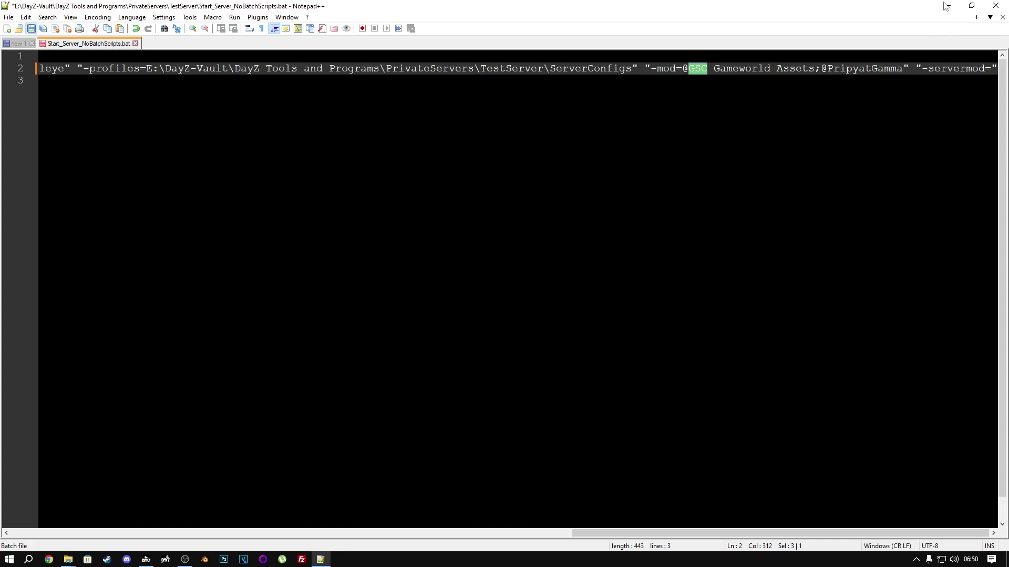
key(ctrl+s)
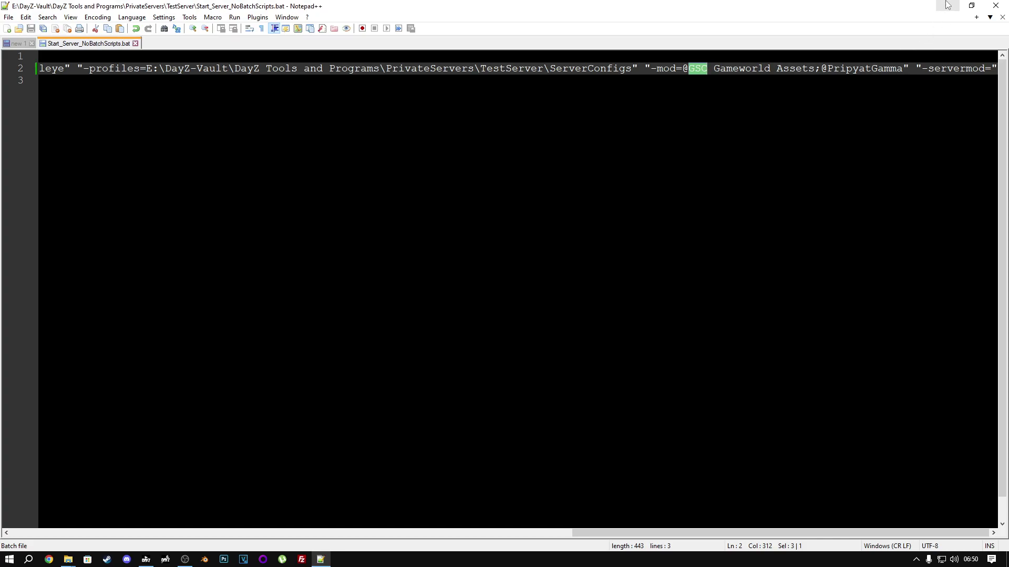
click(948, 6)
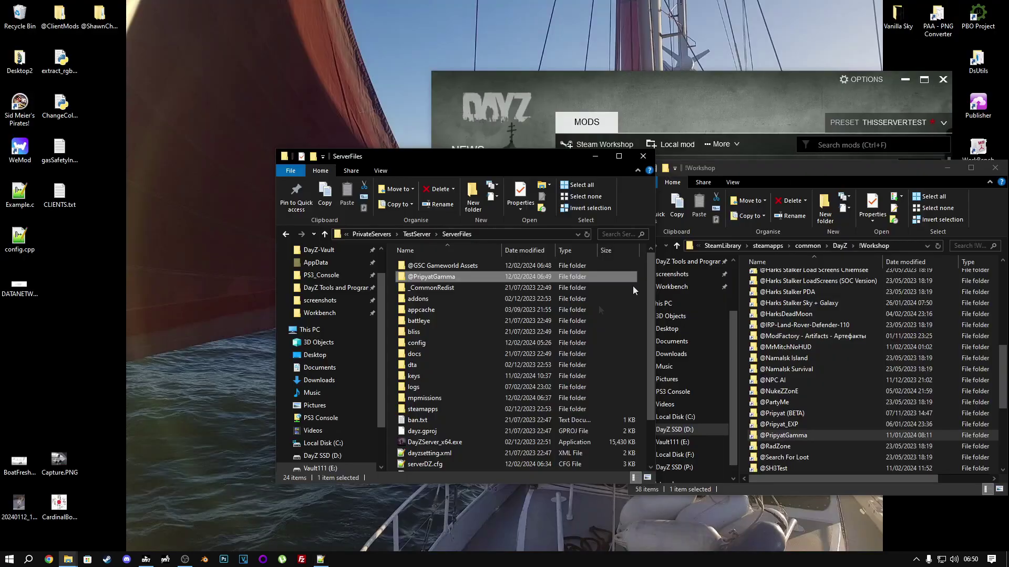
double_click(429, 266)
double_click(433, 273)
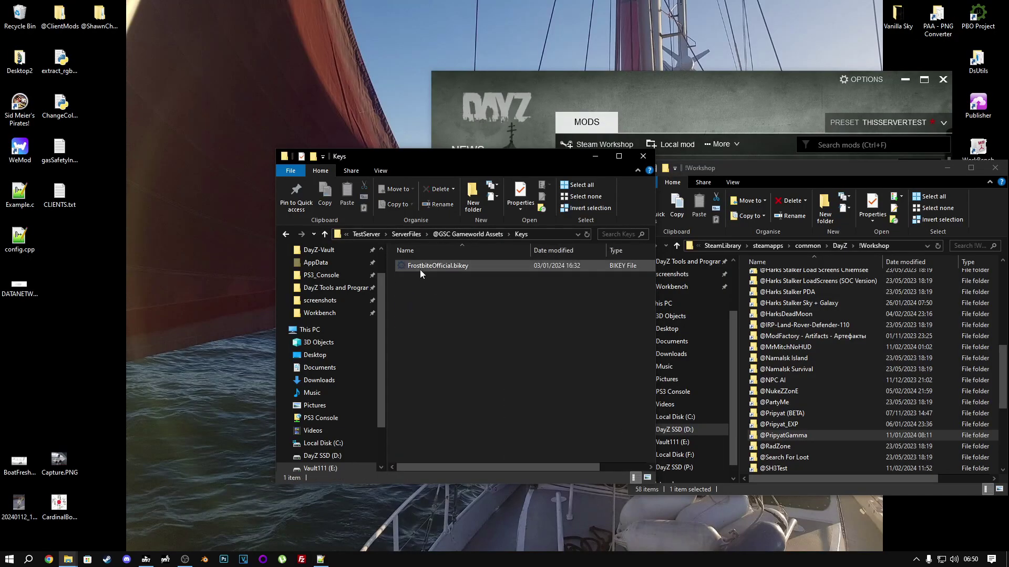
right_click(423, 264)
click(446, 433)
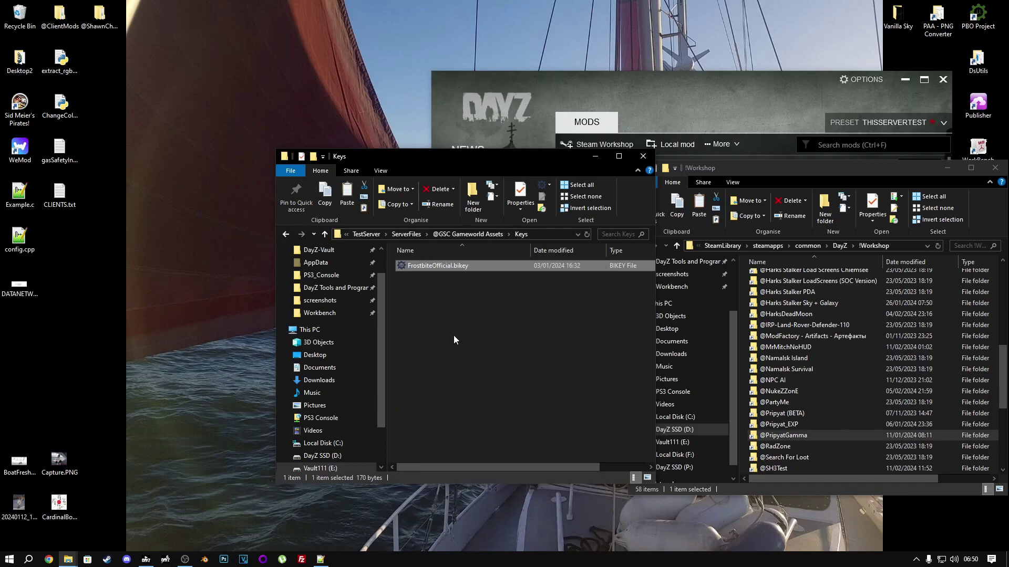
key(alt+Left)
key(alt+Left)
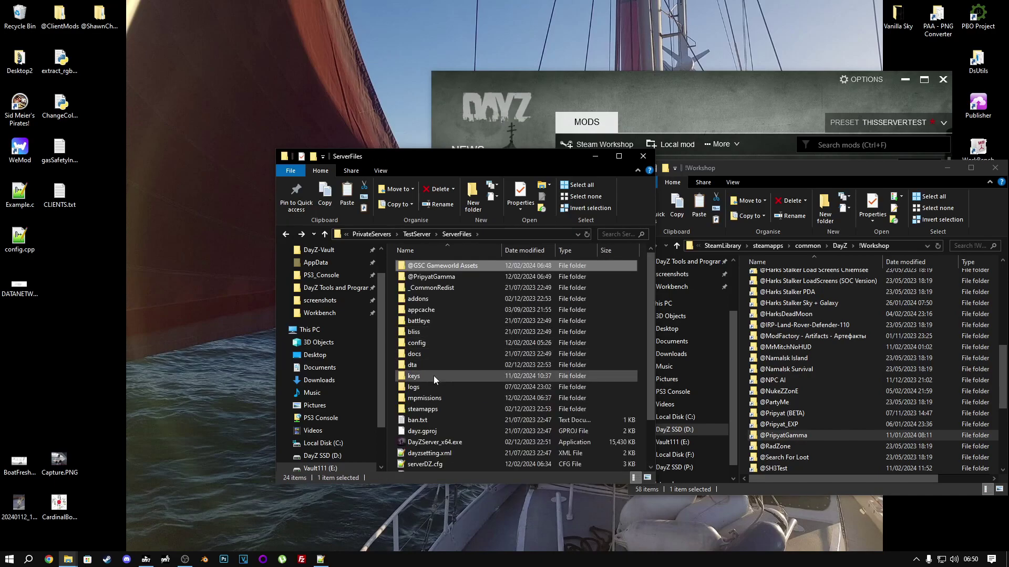
double_click(433, 377)
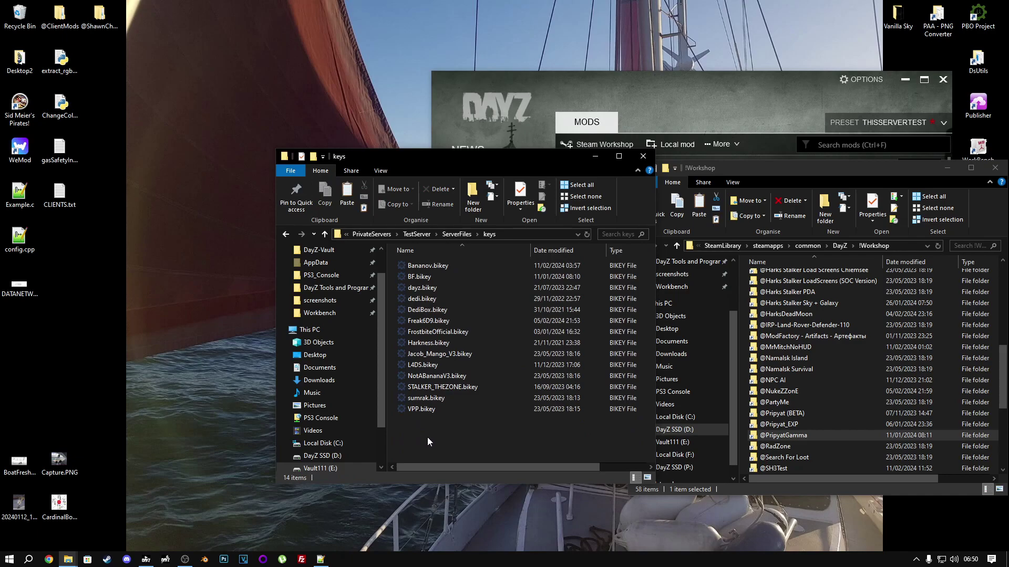
drag(418, 450, 418, 263)
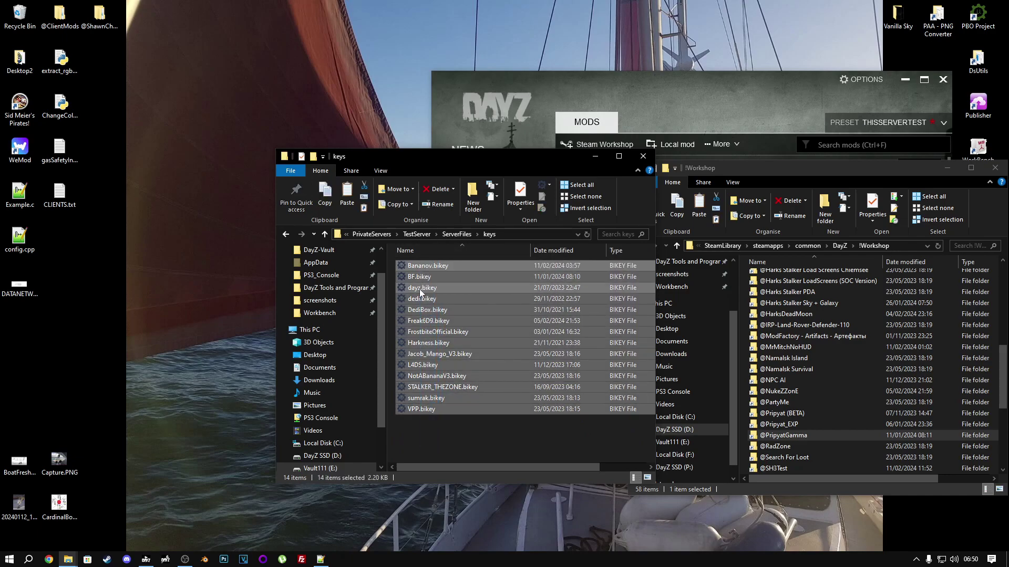
ctrl+click(419, 289)
right_click(449, 330)
click(476, 505)
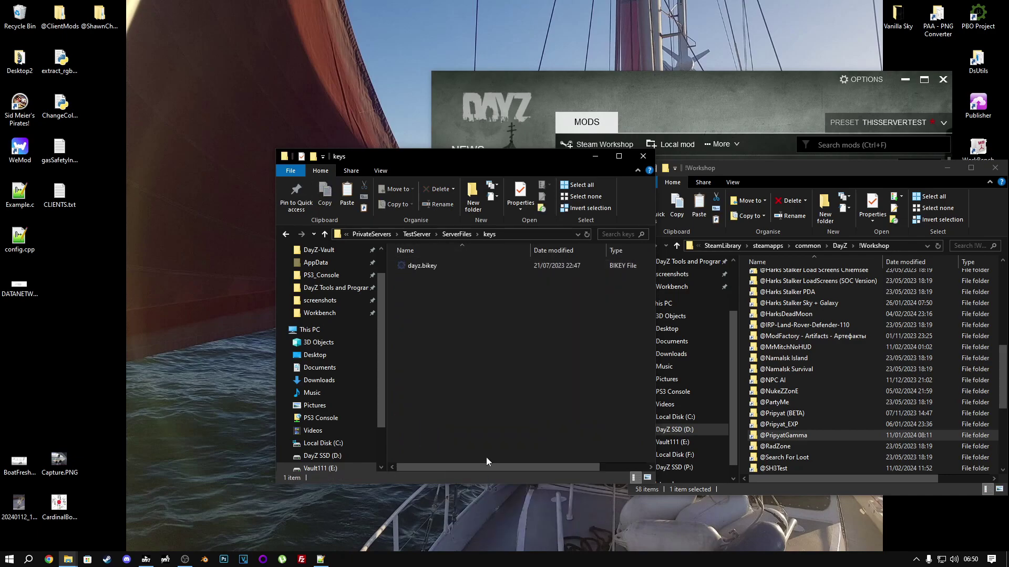
right_click(427, 296)
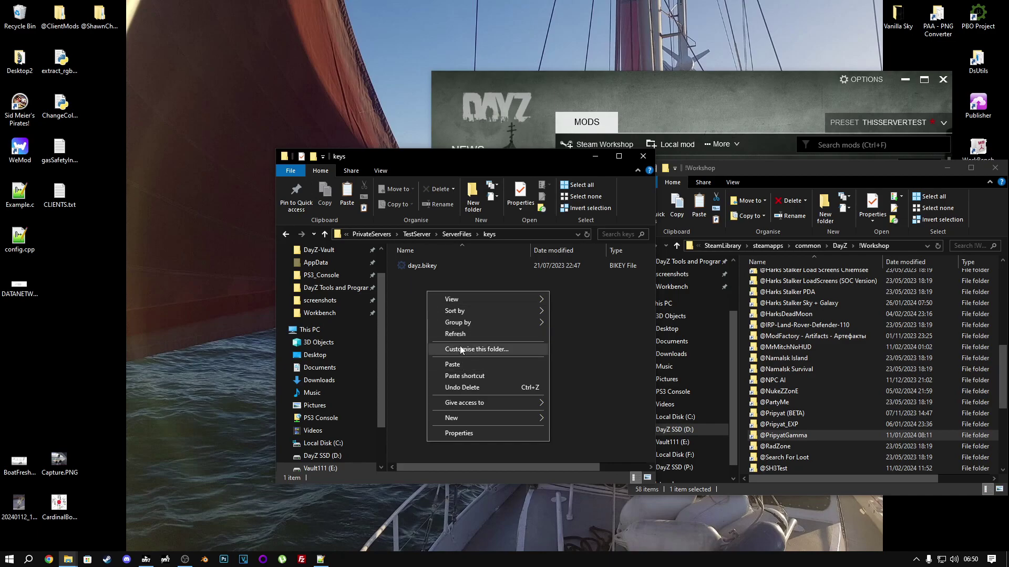
click(456, 362)
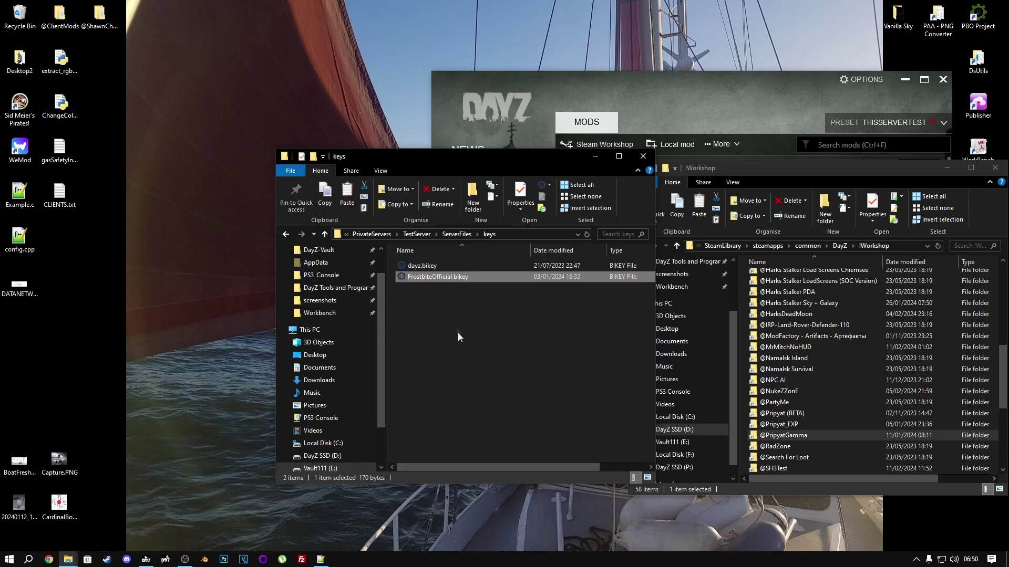
key(BackSpace)
double_click(436, 283)
double_click(439, 272)
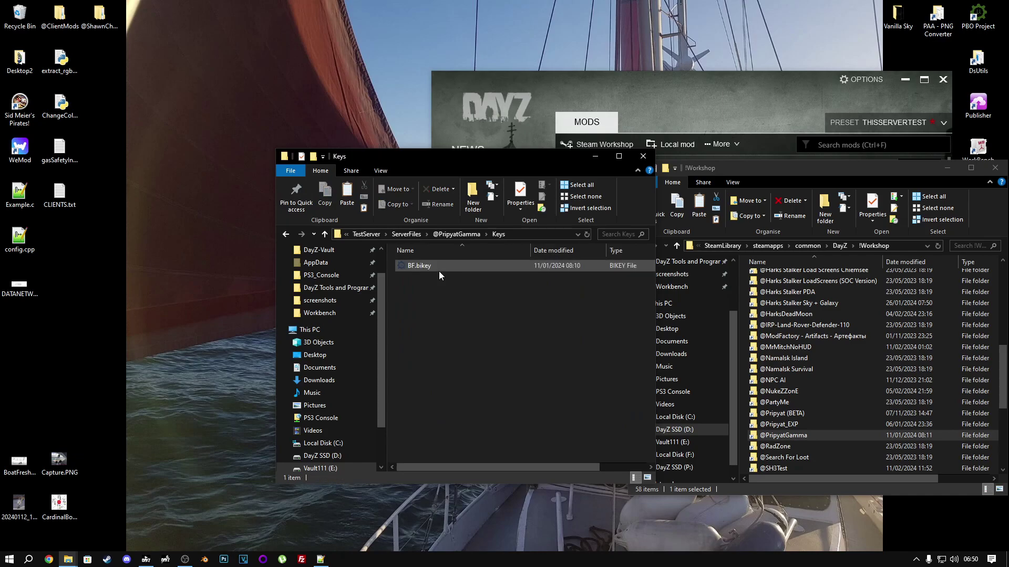
right_click(433, 269)
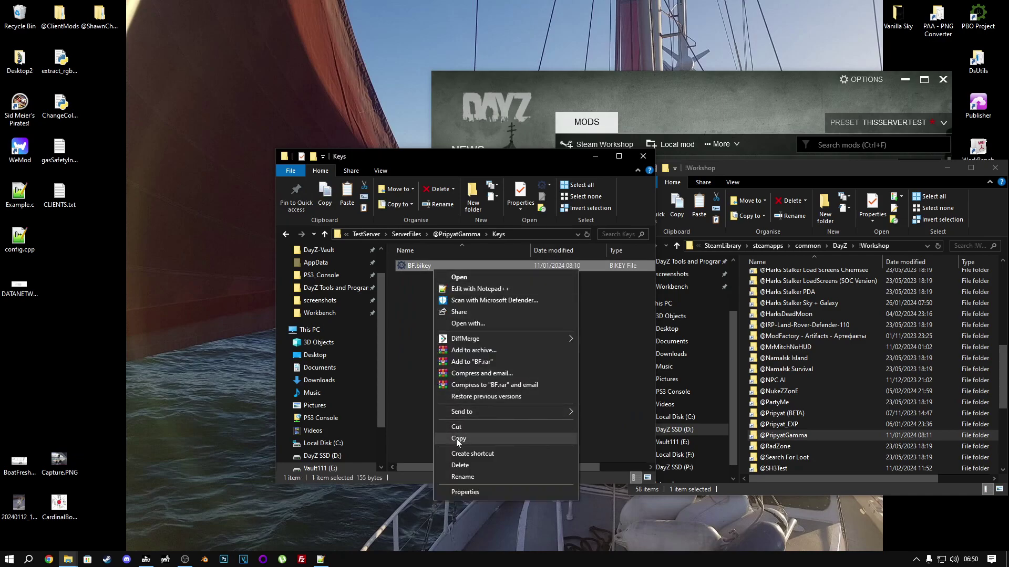
click(456, 439)
key(BackSpace)
key(BackSpace)
double_click(424, 377)
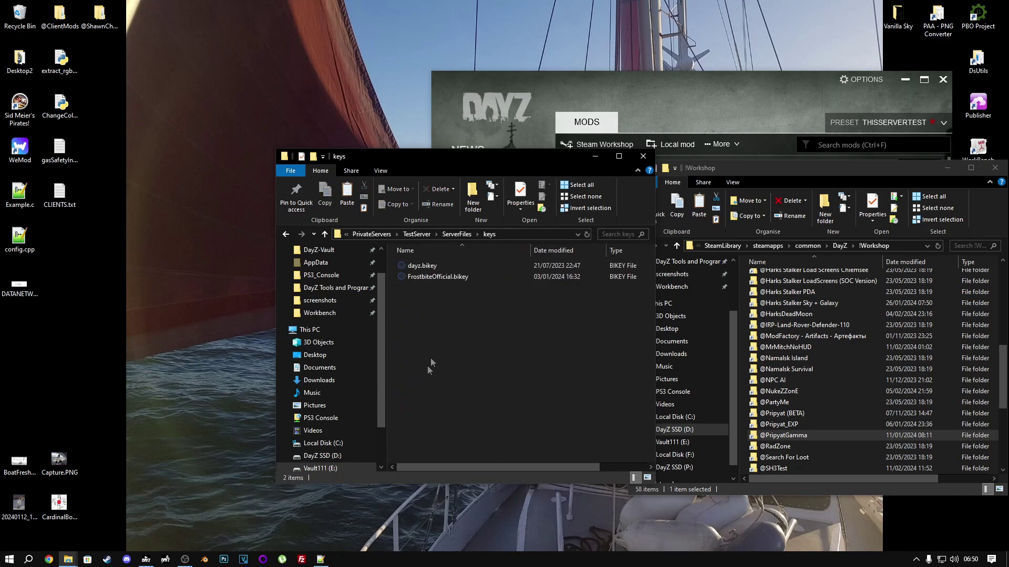
right_click(441, 321)
click(468, 392)
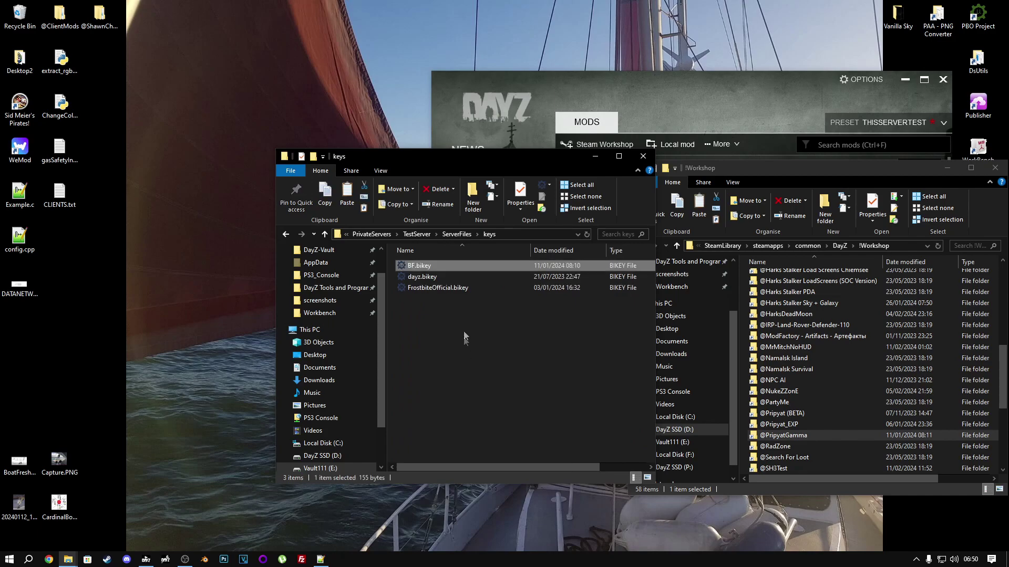
key(BackSpace)
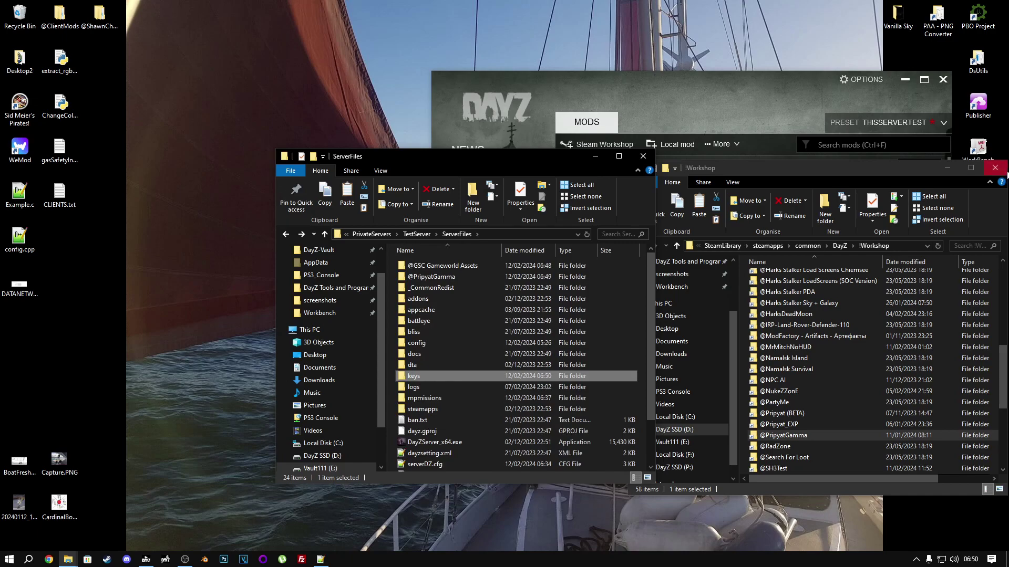
click(994, 168)
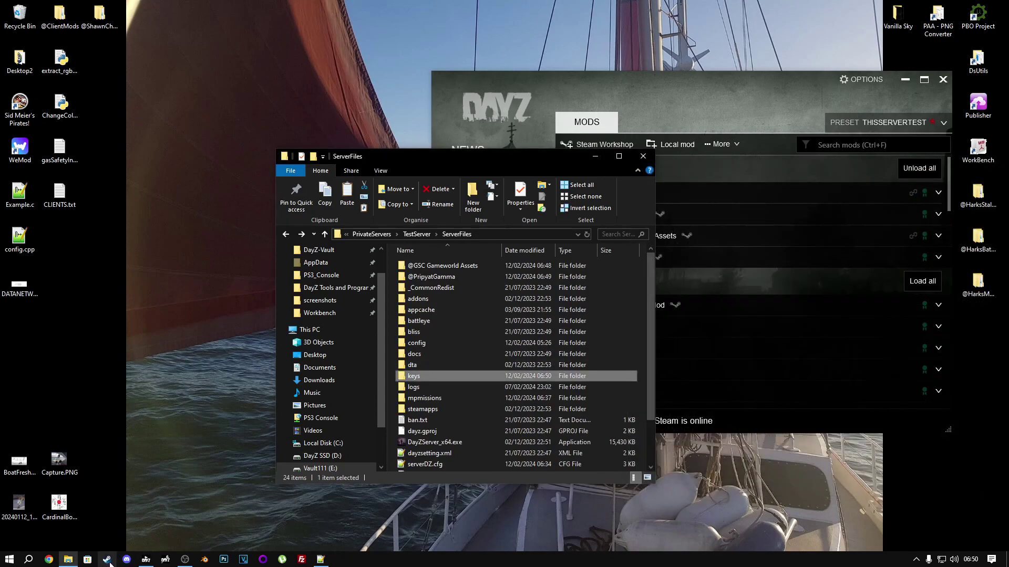
Step: Open PripyatGamma's Workshop page from the launcher and follow its mission files GitHub link
drag(771, 79, 744, 119)
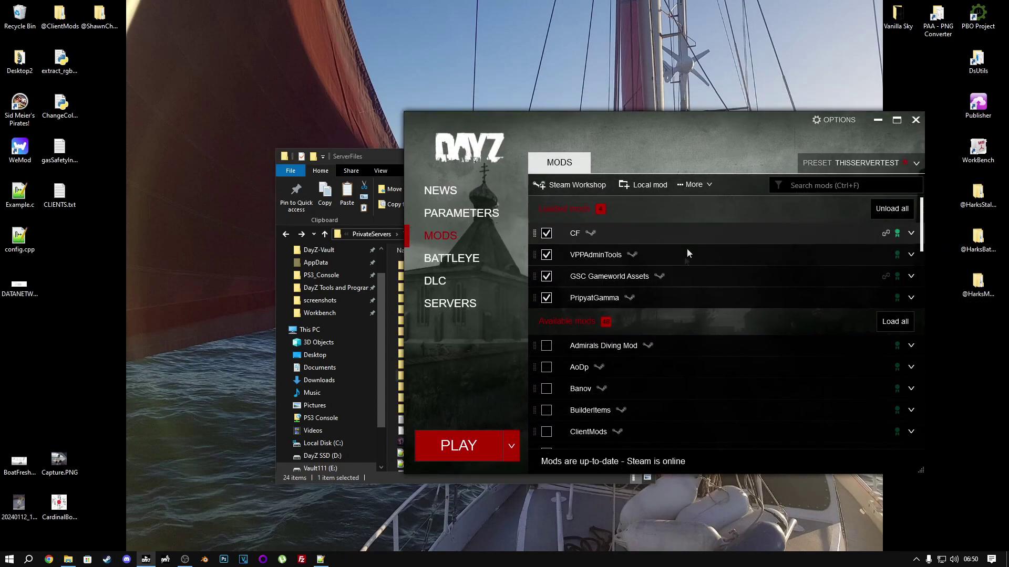
right_click(676, 293)
click(721, 318)
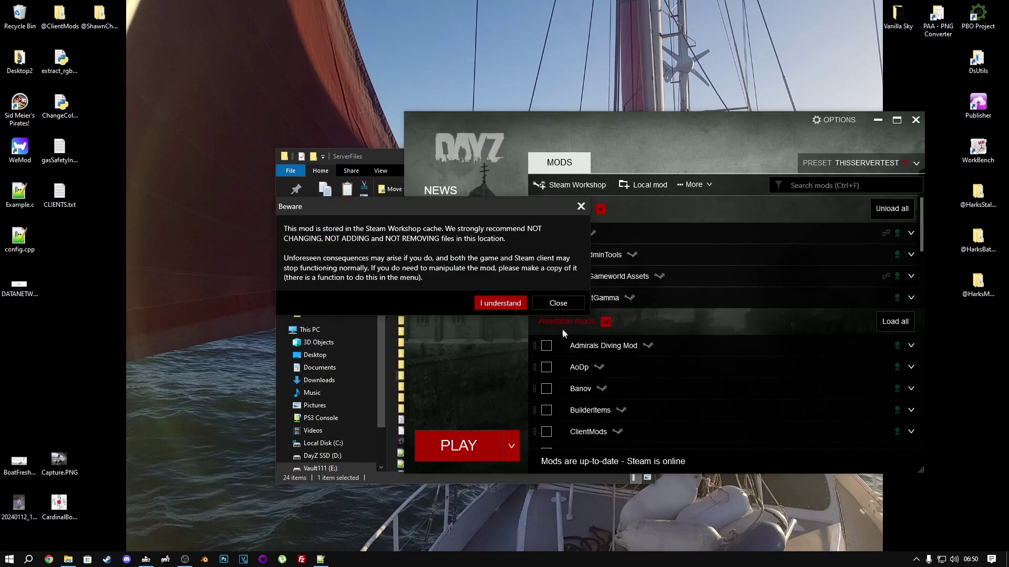
click(578, 303)
right_click(657, 303)
click(535, 335)
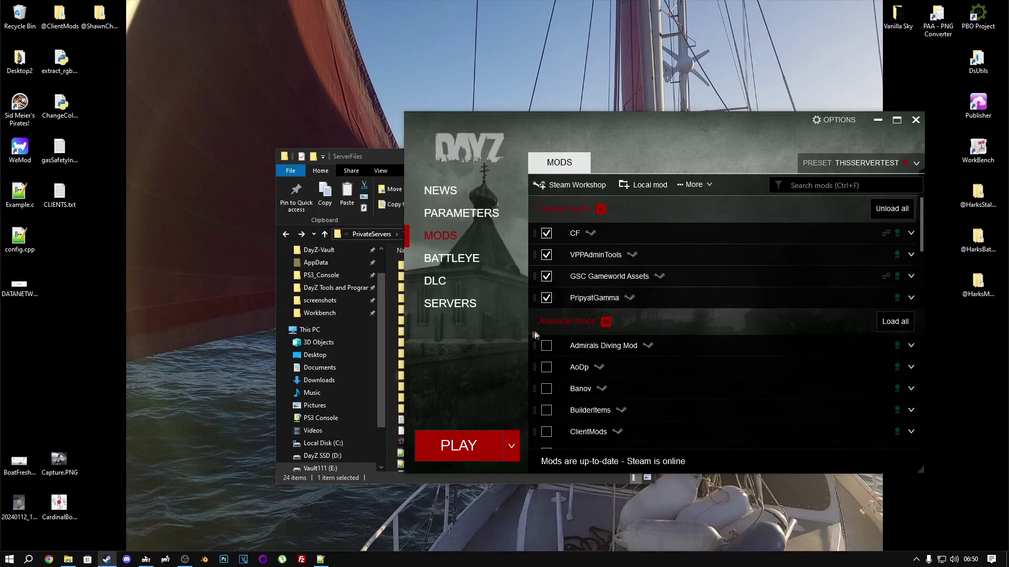
scroll(338, 380, down, 6)
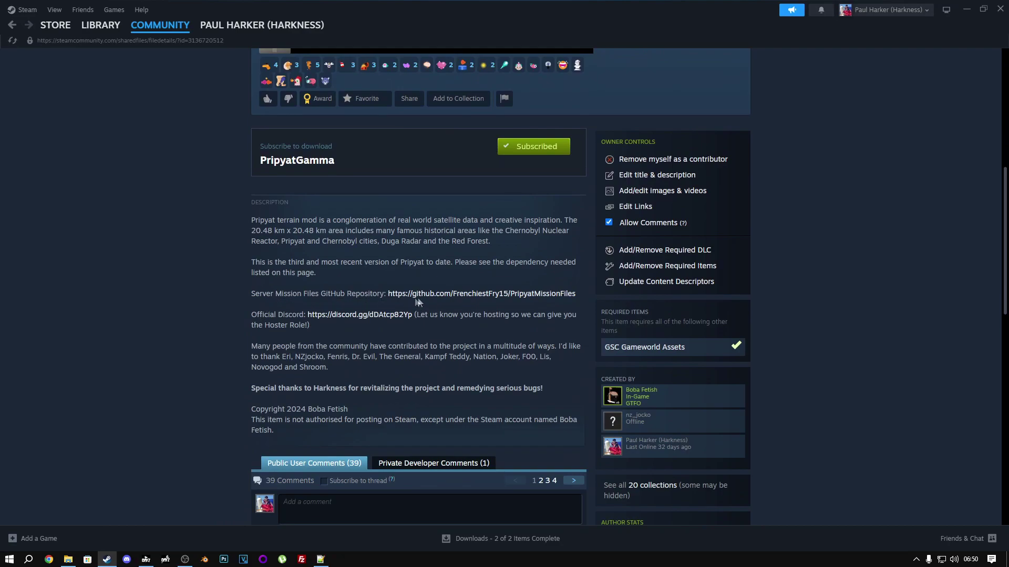
click(452, 302)
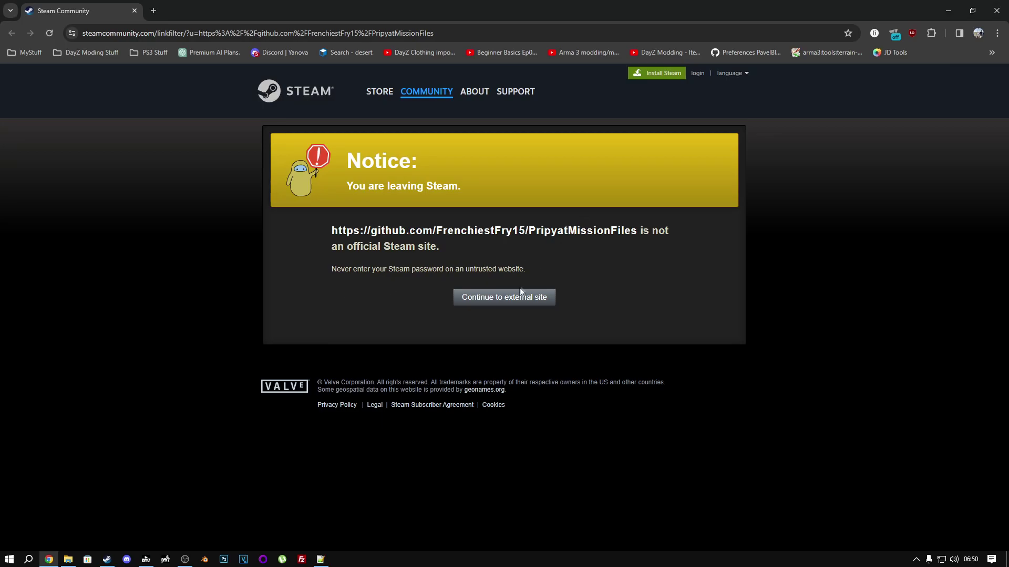
Step: Download PripyatMissionFiles as a ZIP from GitHub and open it from Chrome's downloads
click(520, 294)
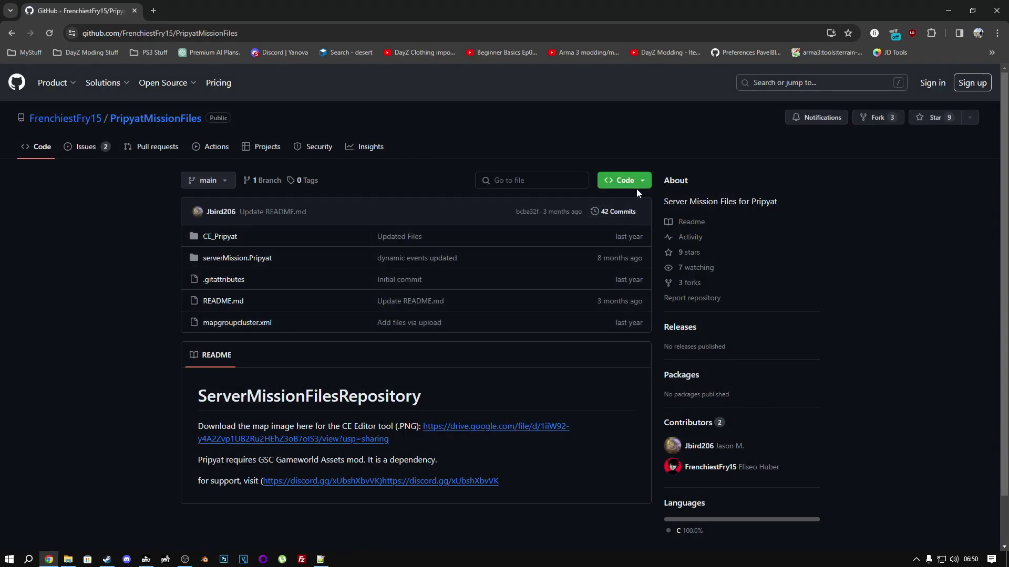
click(641, 183)
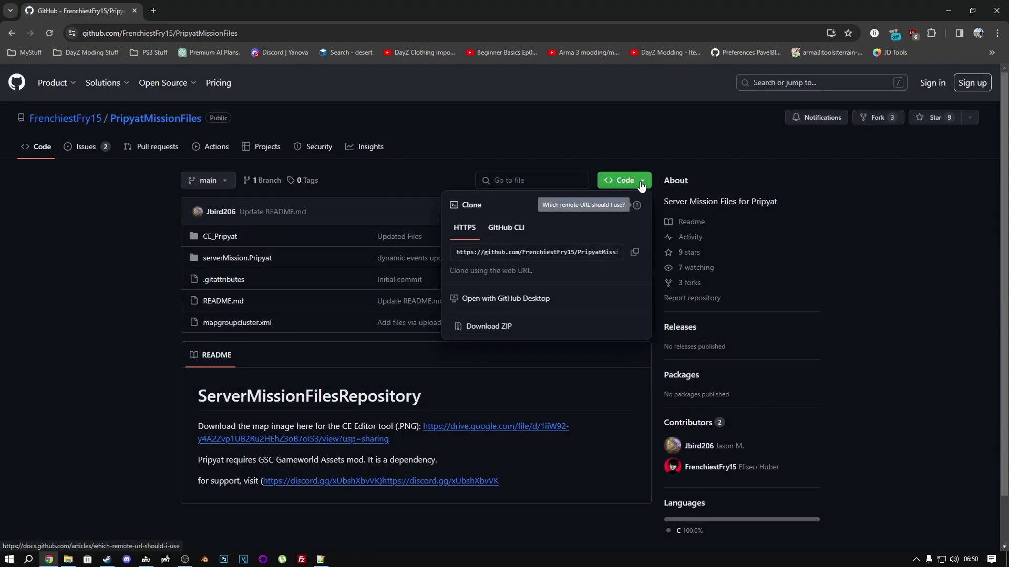
click(502, 326)
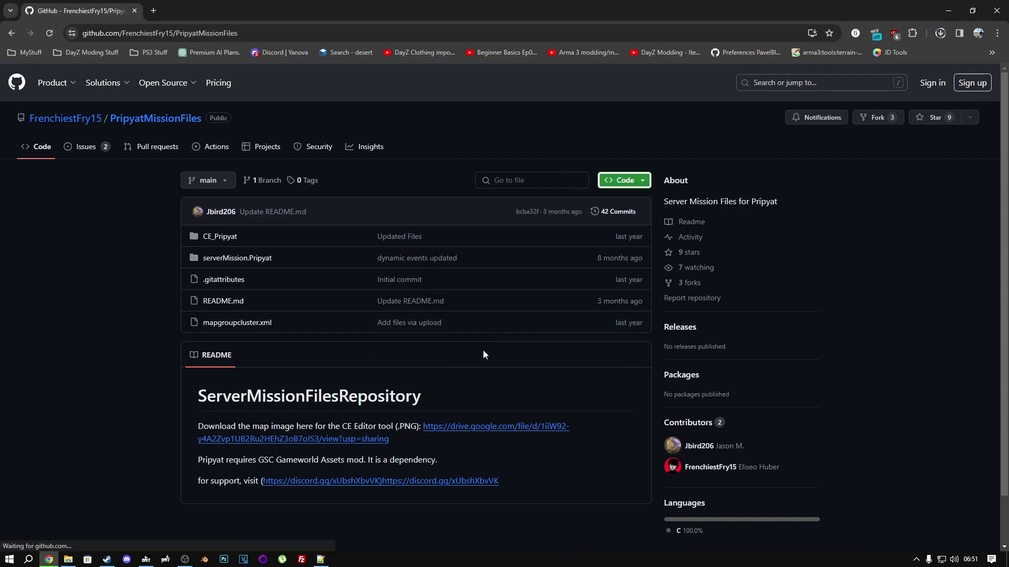
click(940, 35)
click(817, 58)
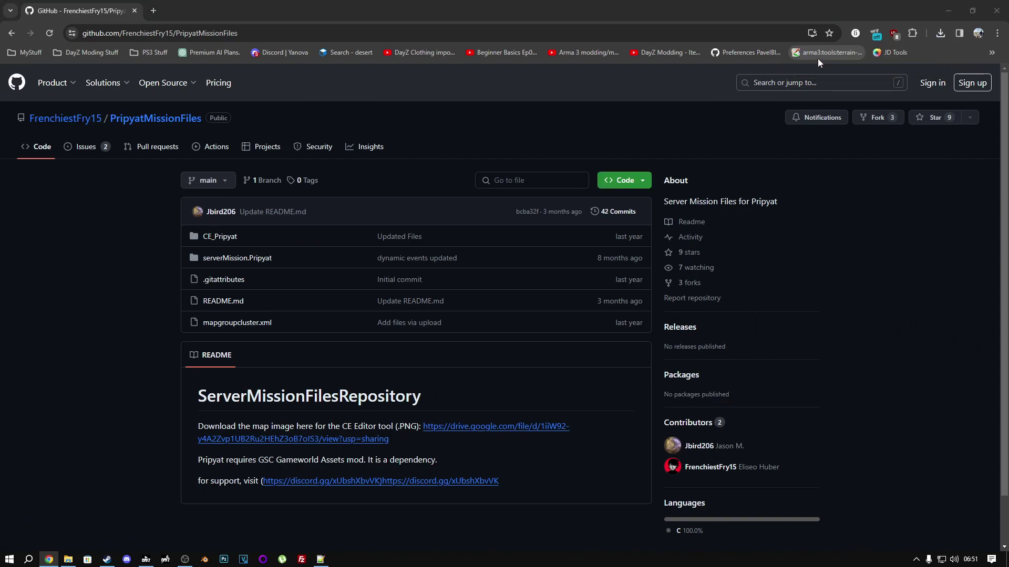
click(997, 11)
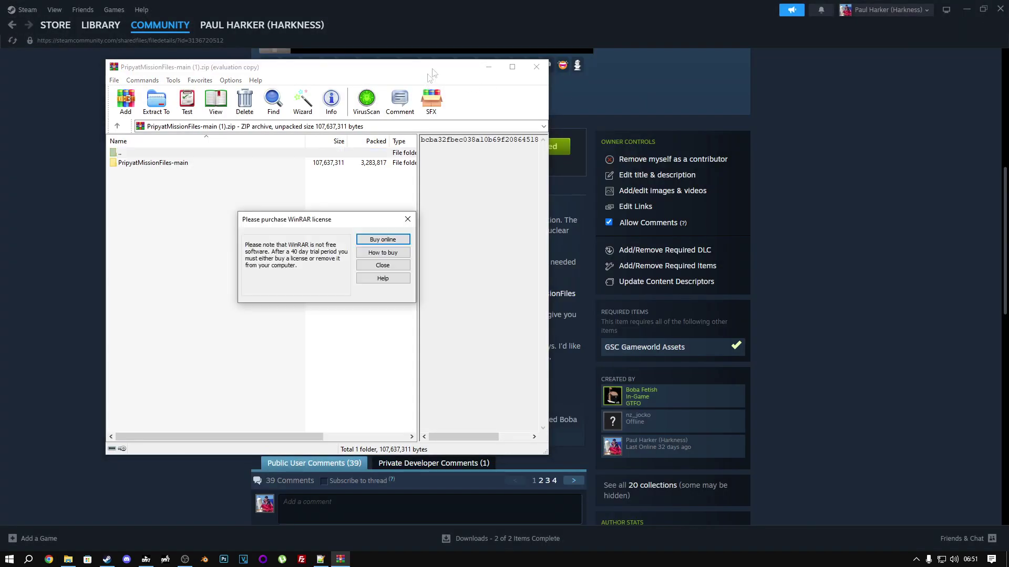
Step: Extract serverMission.Pripyat from PripyatMissionFiles-main into ServerFiles\mpmissions
click(1001, 6)
key(Escape)
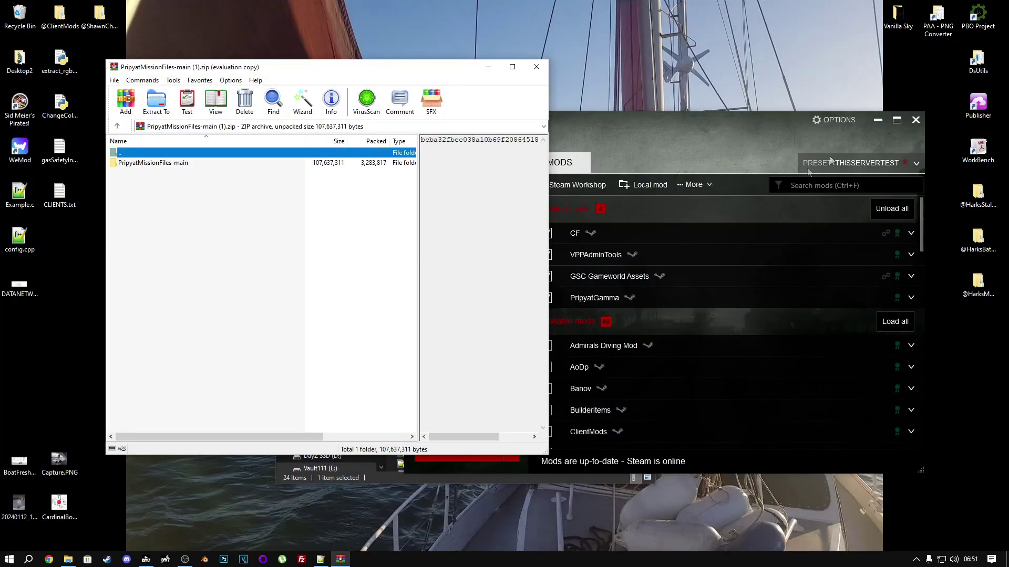
click(877, 120)
drag(565, 156, 849, 145)
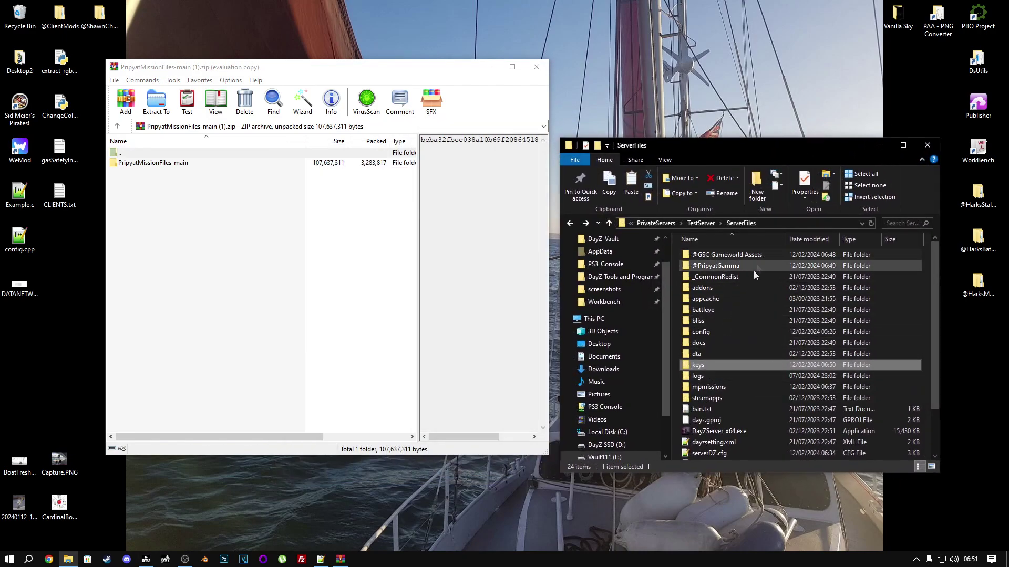
double_click(701, 388)
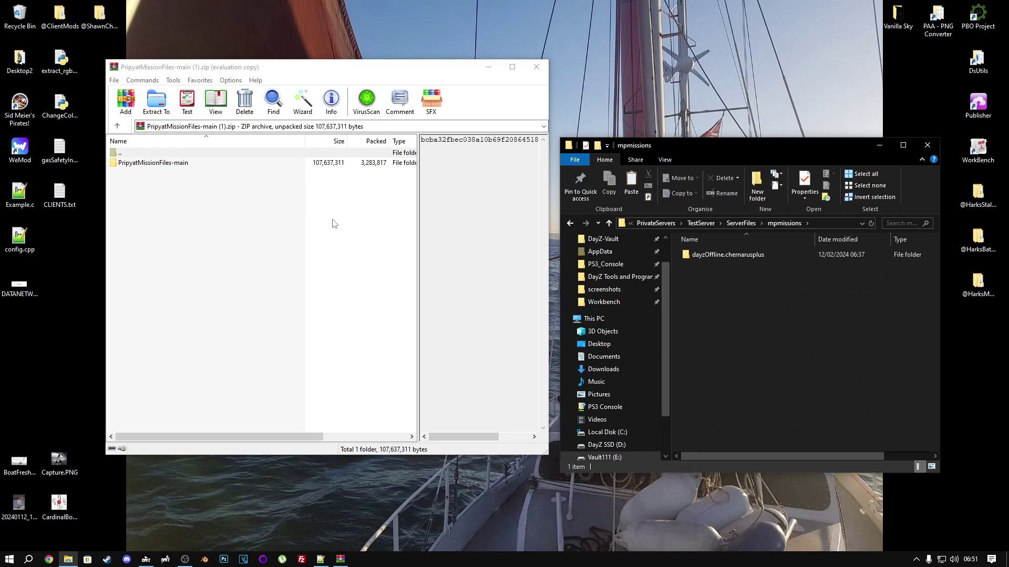
double_click(161, 164)
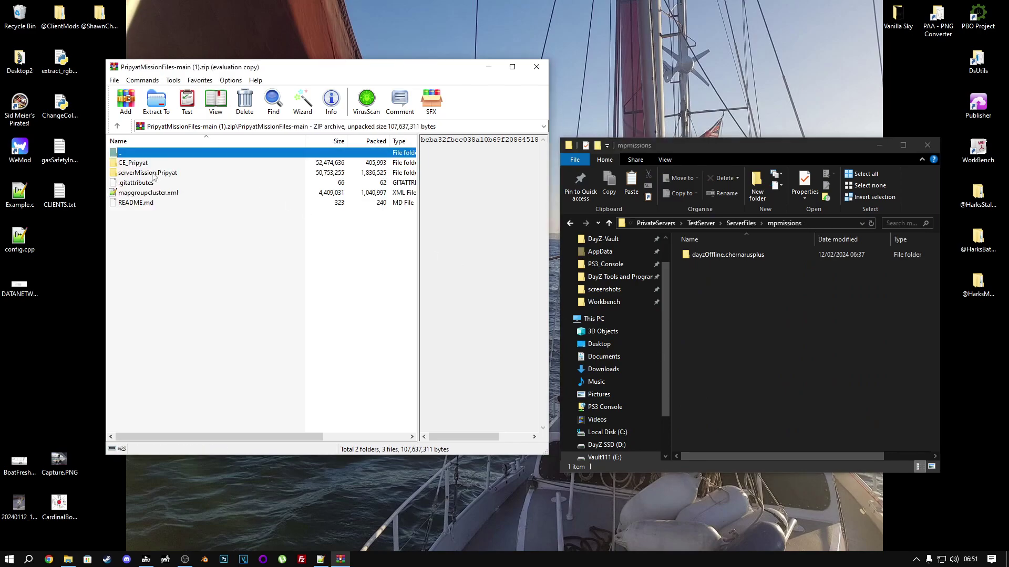
click(138, 174)
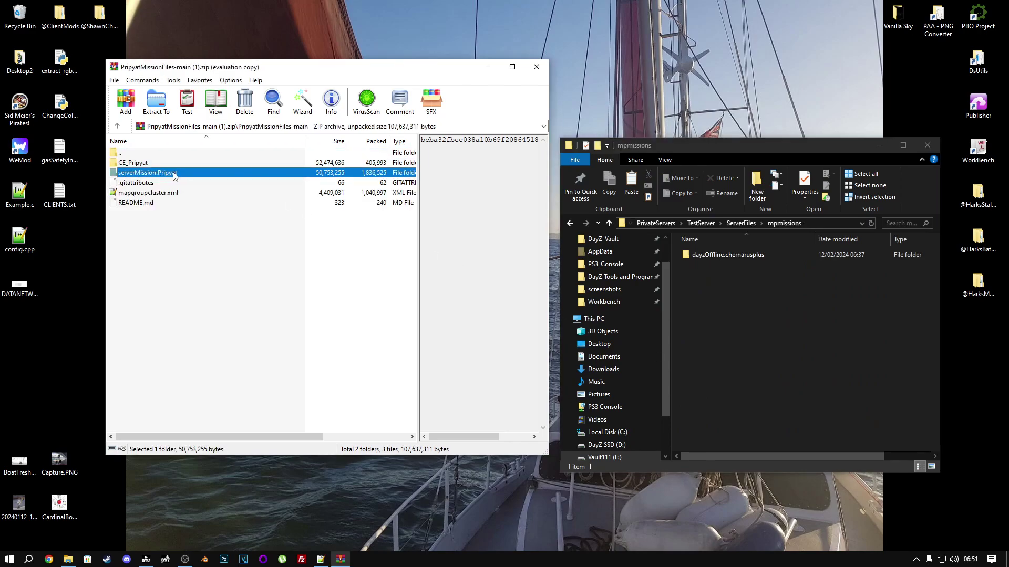
drag(175, 175, 758, 295)
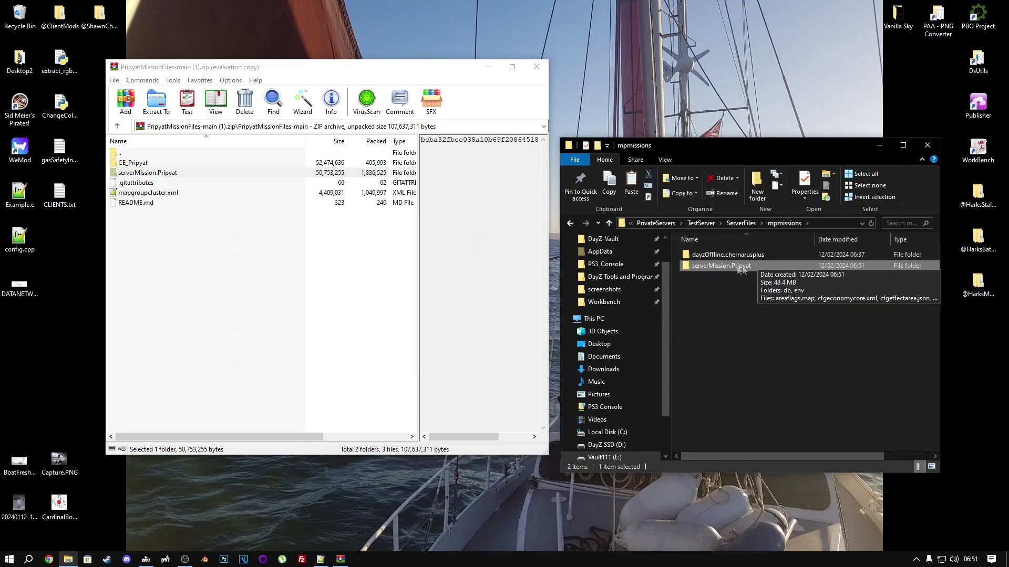
click(536, 66)
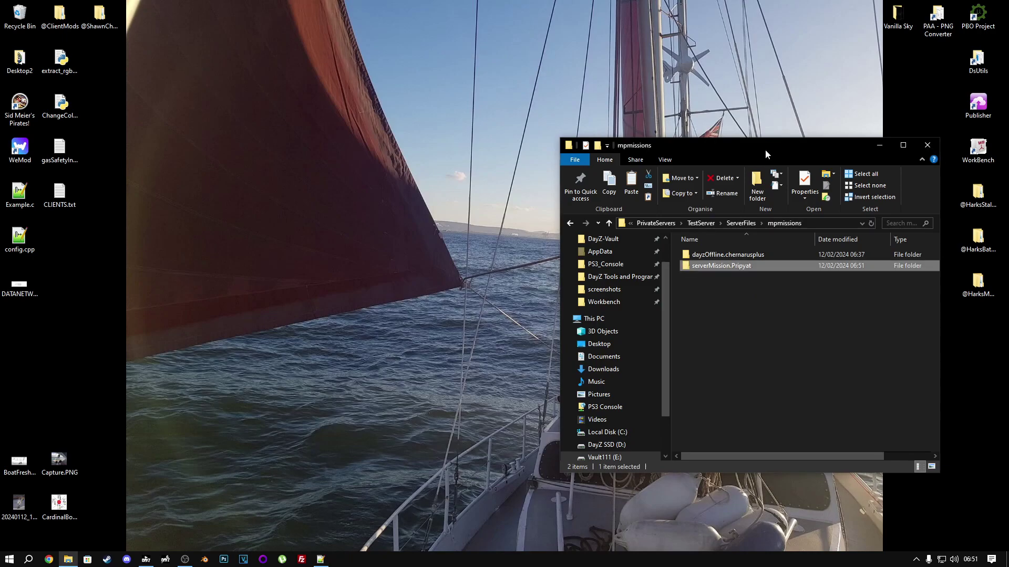
Step: Copy the serverMission.Pripyat folder name, then go up to the ServerFiles listing
drag(765, 149, 401, 141)
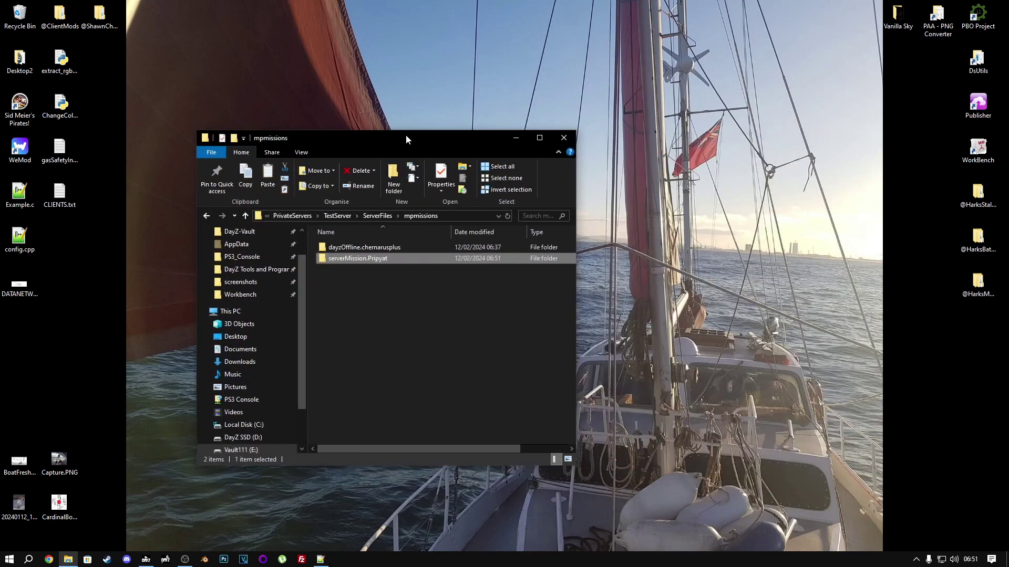
click(356, 259)
key(ctrl+c)
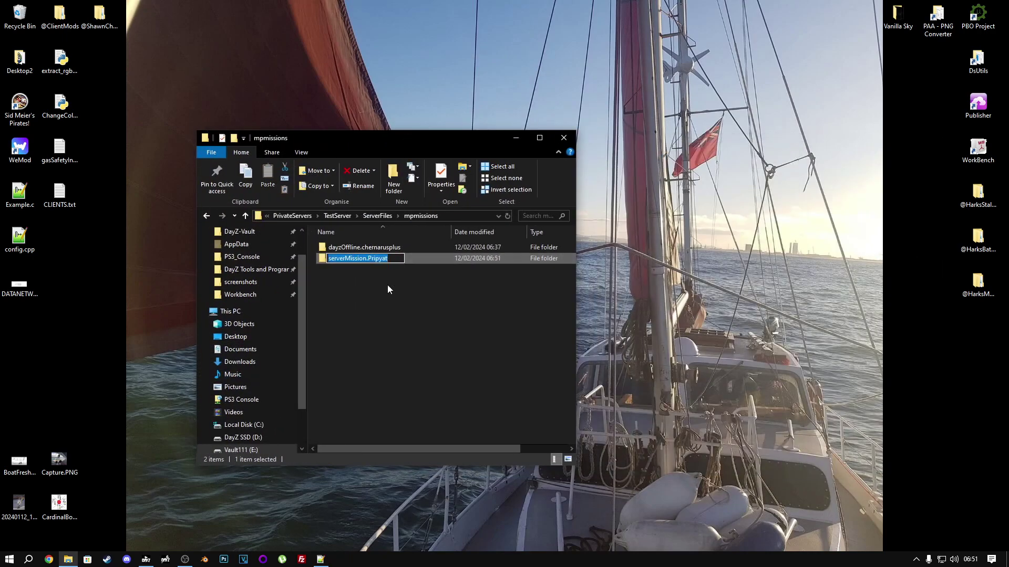
key(Escape)
key(alt+Up)
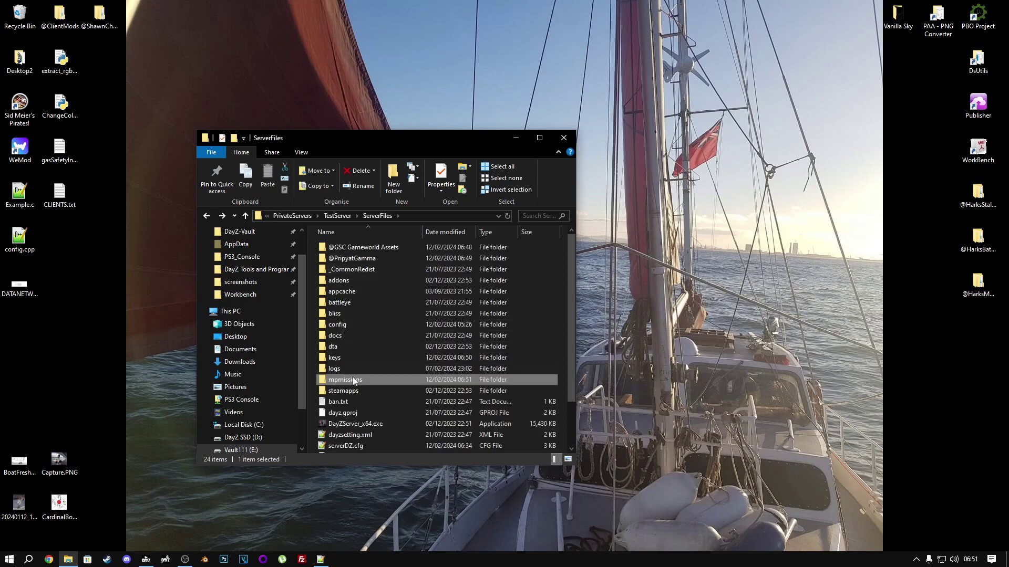
scroll(353, 378, down, 2)
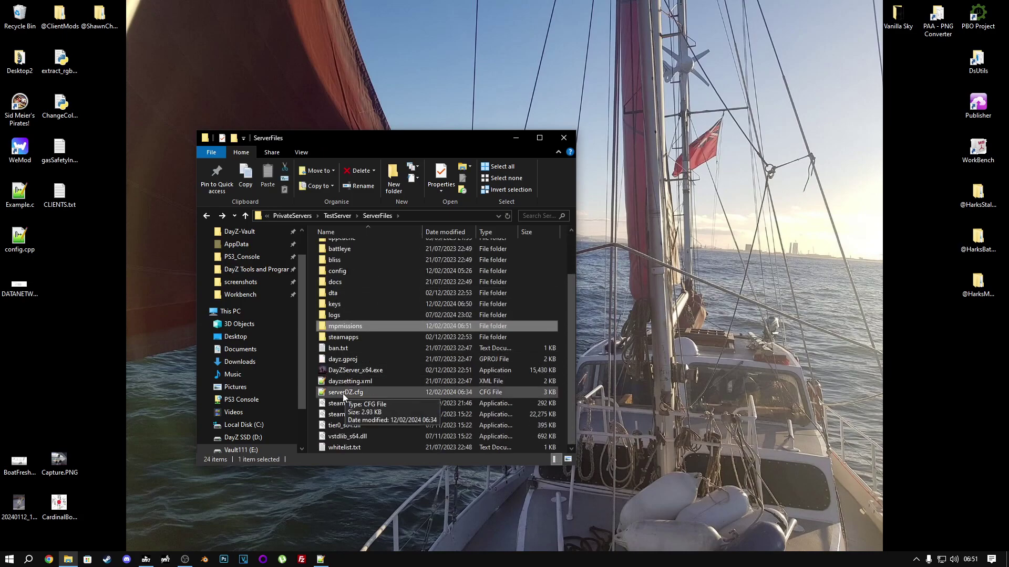
Step: Replace the mission template on line 43 of serverDZ.cfg with serverMission.Pripyat
double_click(342, 393)
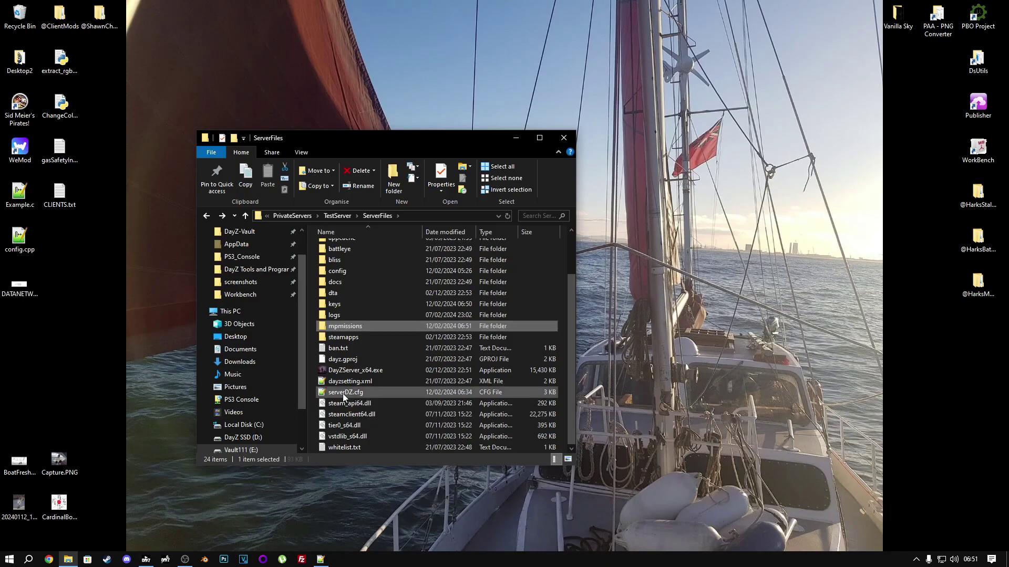
scroll(344, 394, down, 8)
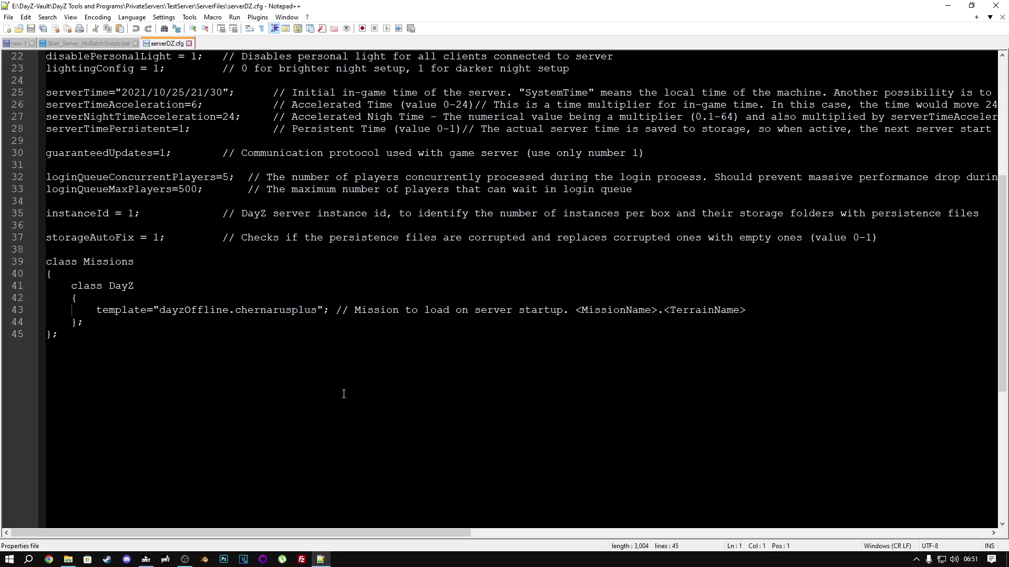
drag(47, 225, 317, 273)
click(215, 274)
right_click(297, 277)
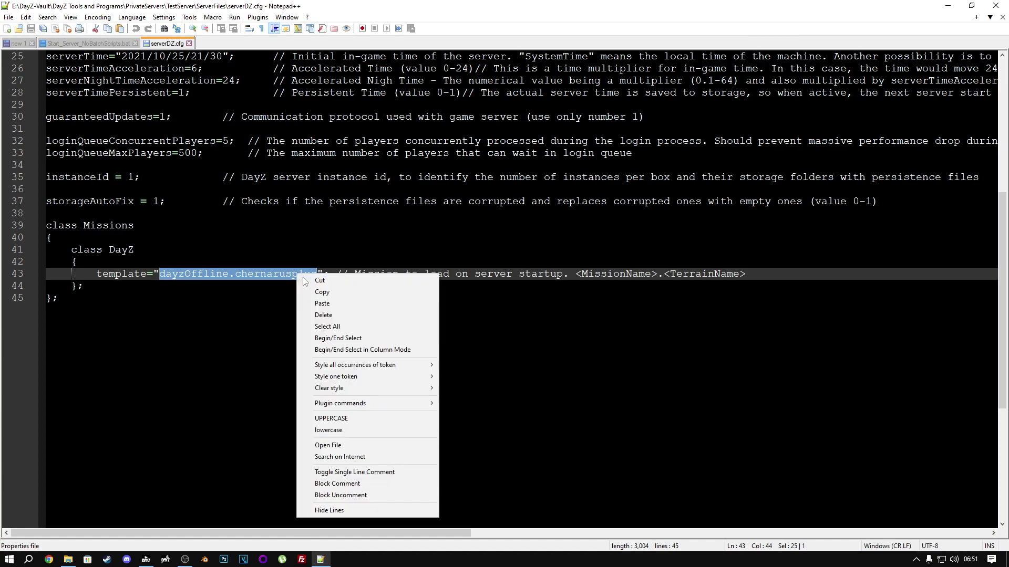
click(331, 304)
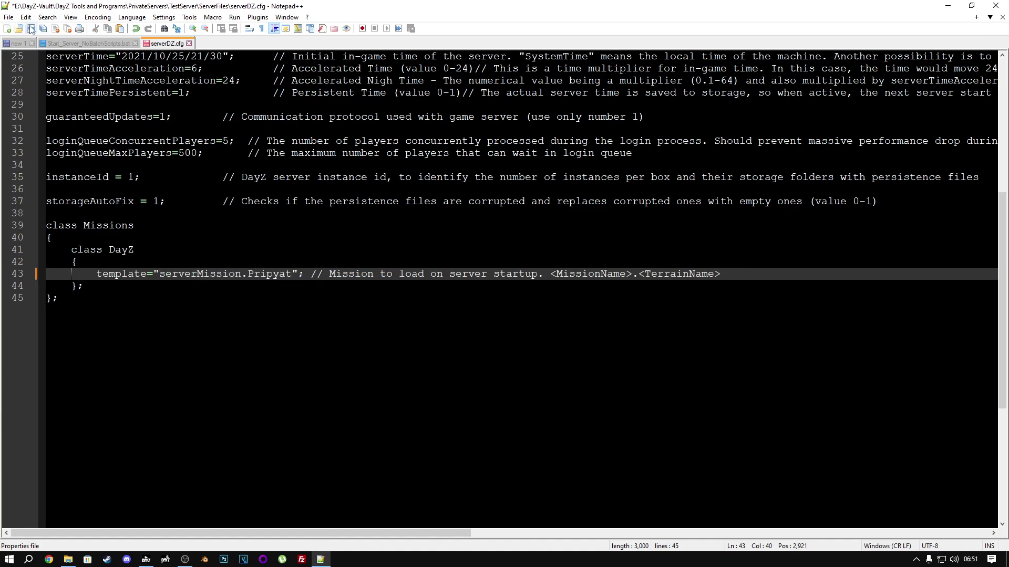
Step: Check the server password setting, then save and close serverDZ.cfg
scroll(153, 222, up, 8)
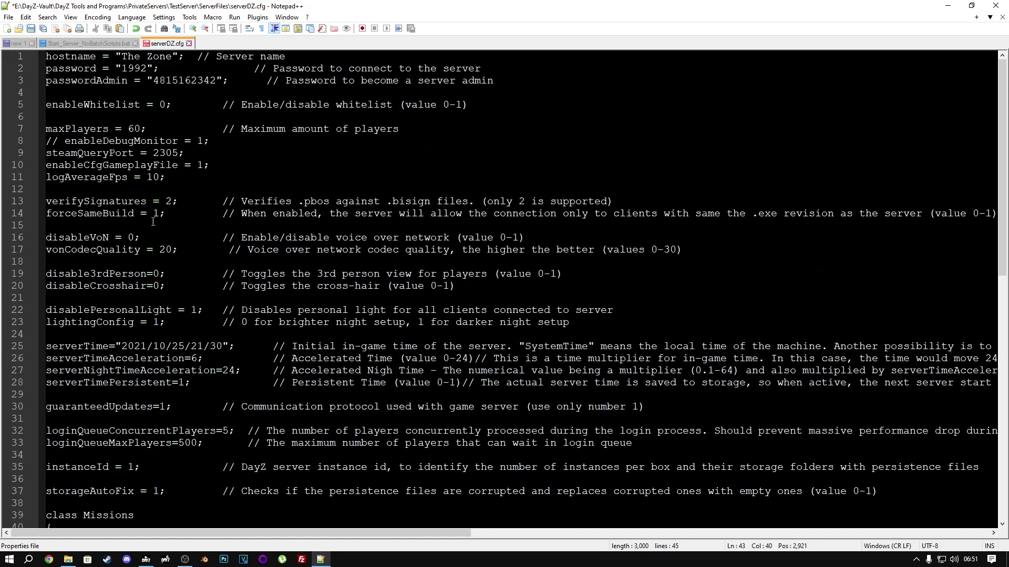
click(177, 59)
drag(115, 69, 240, 80)
scroll(209, 213, down, 4)
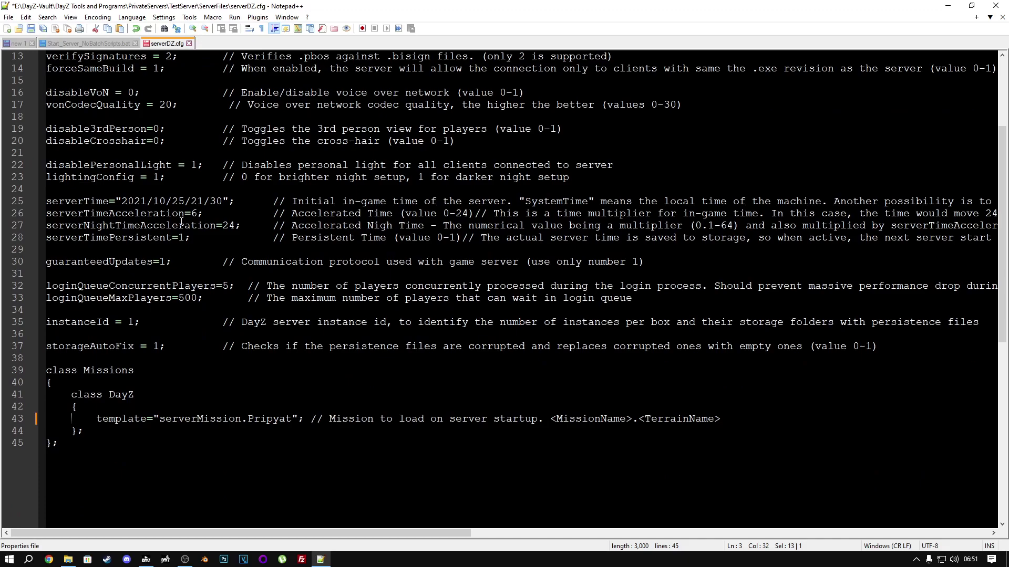
scroll(231, 360, up, 4)
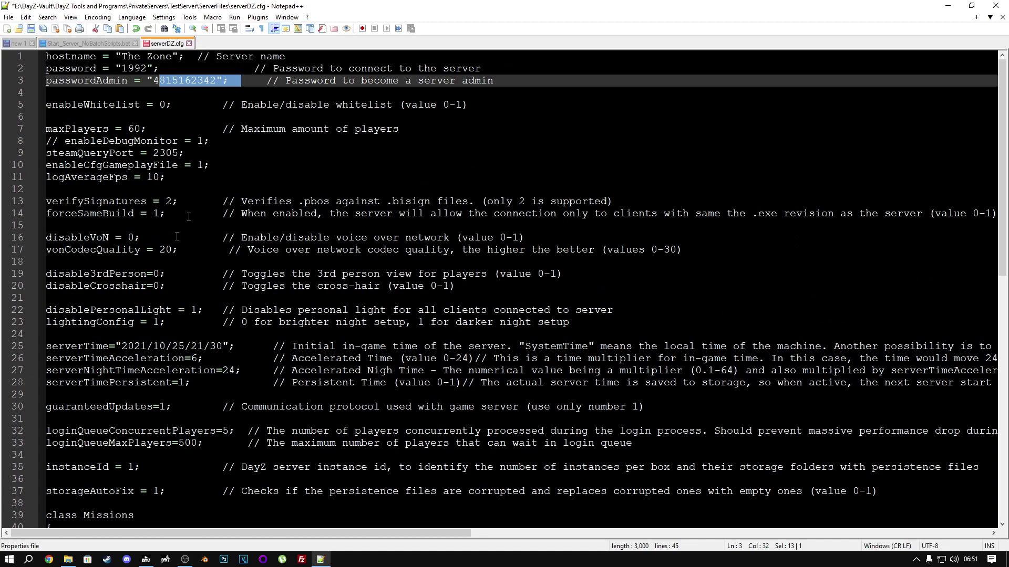
click(30, 28)
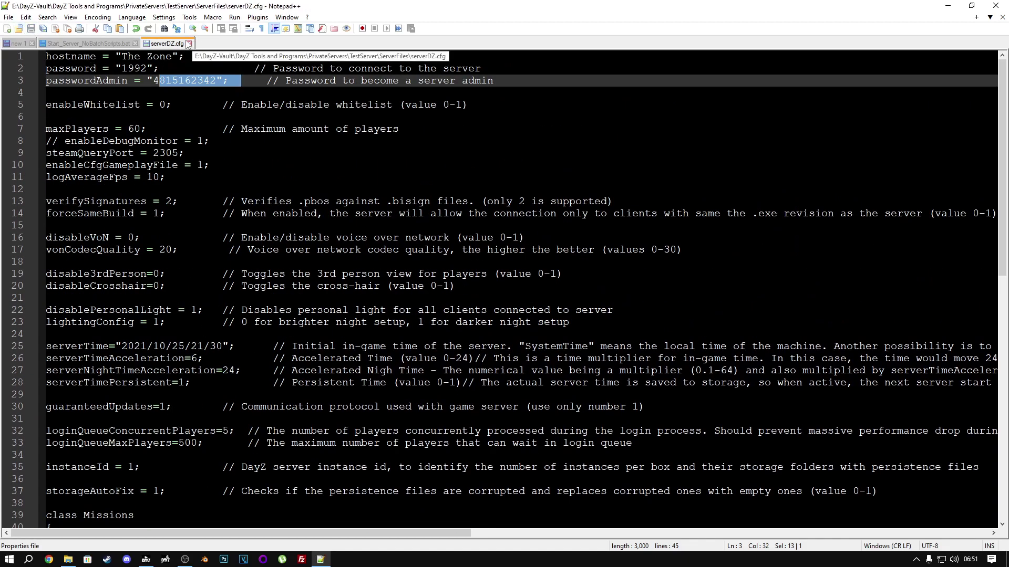
click(188, 44)
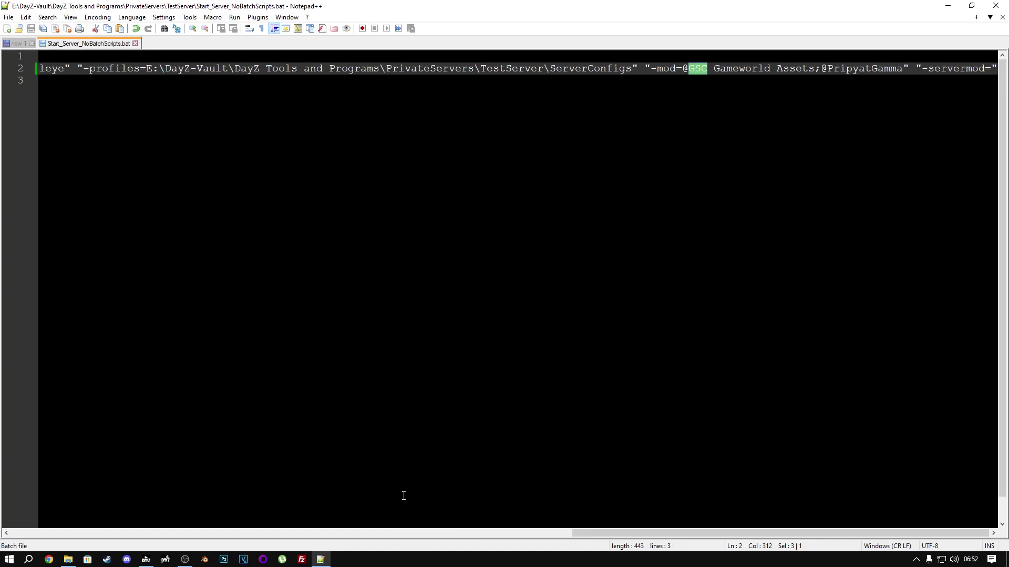
Step: Close the start script, minimize Notepad++ and look inside the mpmissions folder
click(725, 69)
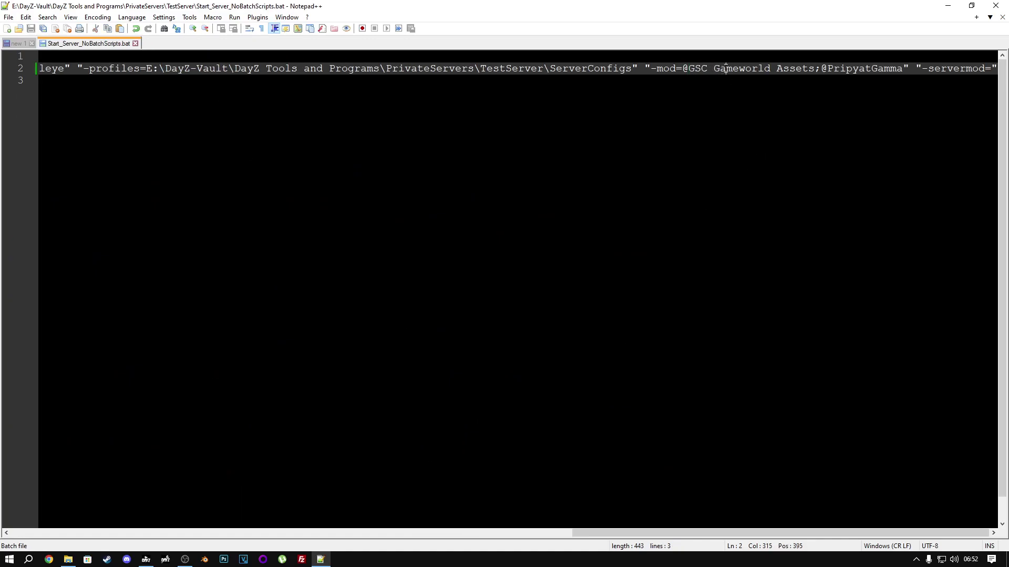
click(136, 44)
click(948, 5)
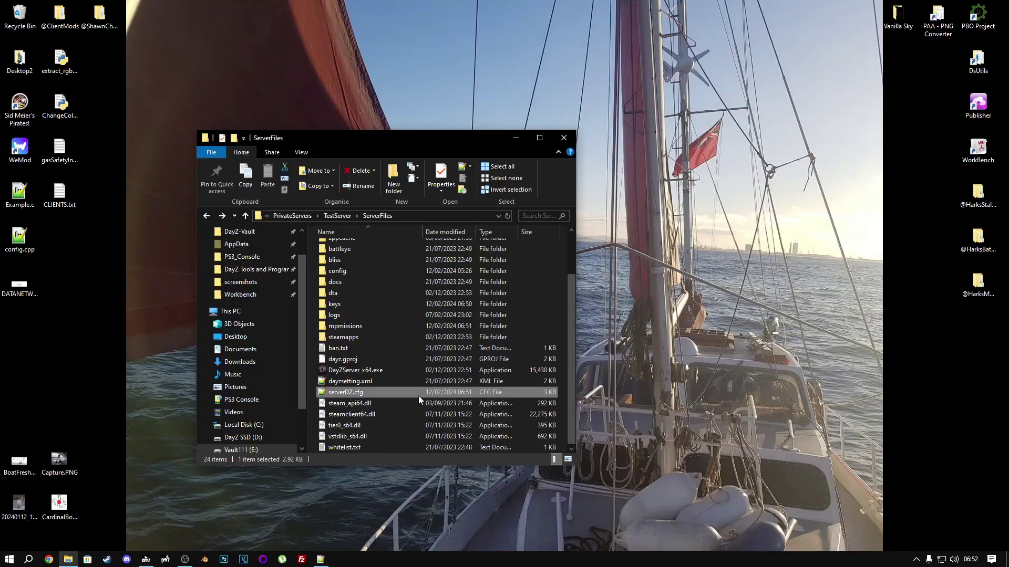
scroll(424, 395, up, 2)
double_click(355, 387)
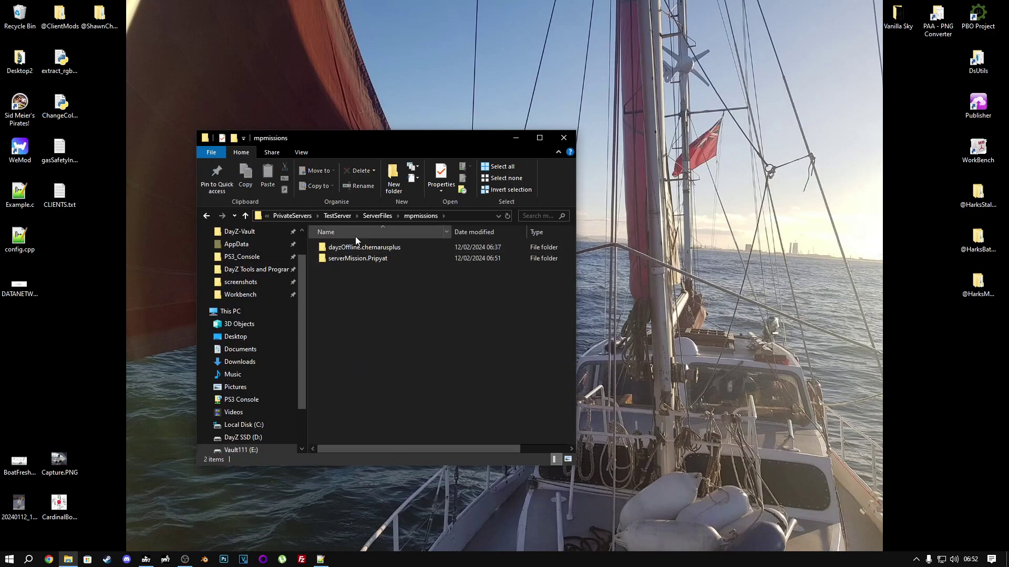
key(alt+Left)
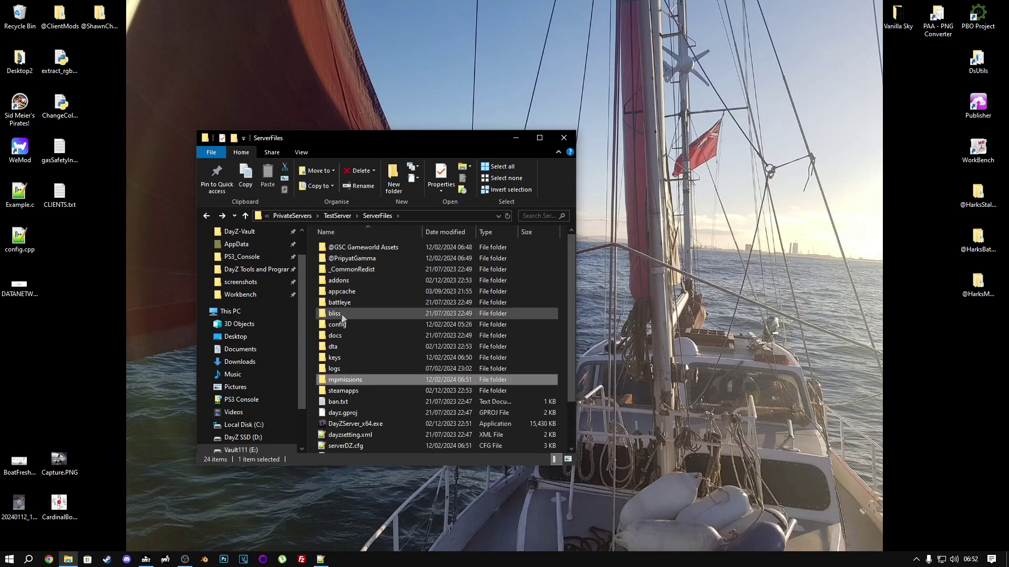
Step: Check the keys folder's FrostbiteOfficial.bikey, then launch Start_Server_NoBatchScripts.bat from TestServer
click(341, 348)
double_click(339, 357)
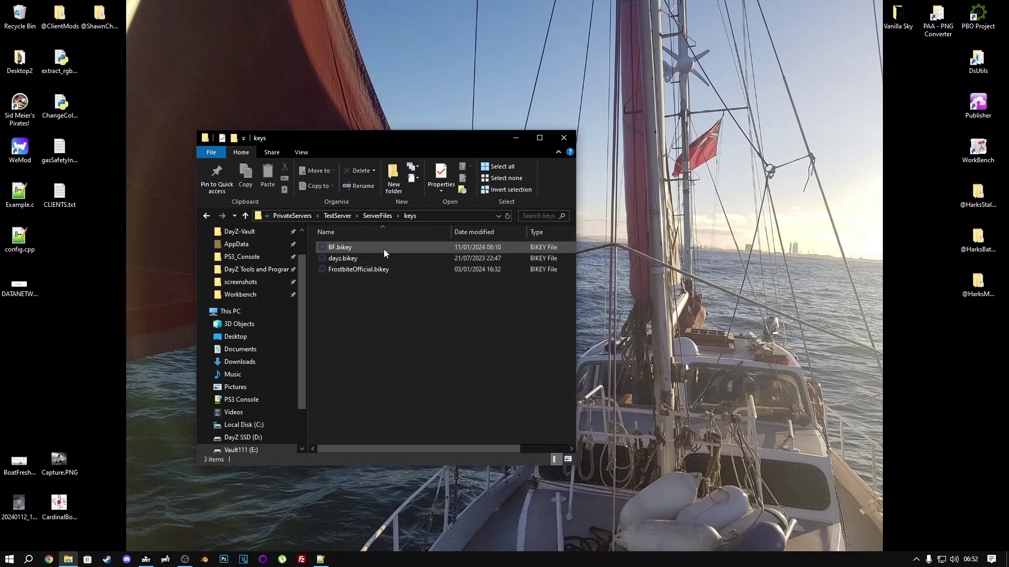
click(371, 272)
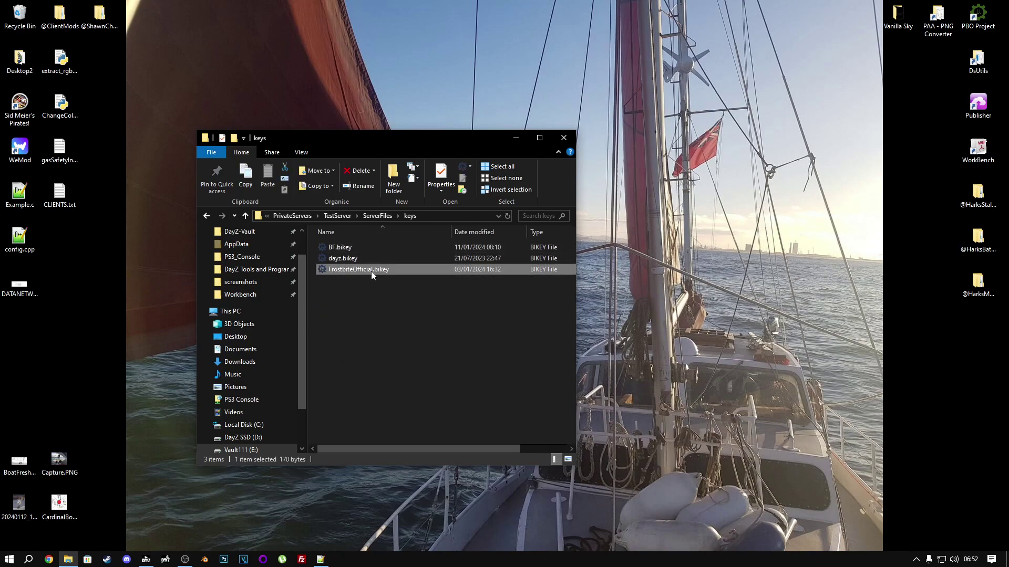
key(alt+Left)
click(379, 248)
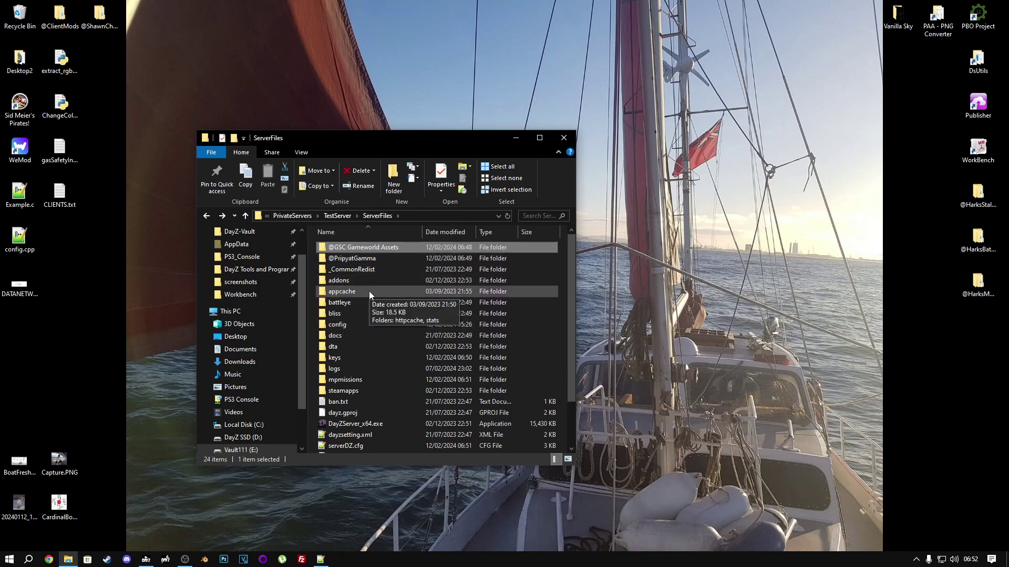
key(alt+Left)
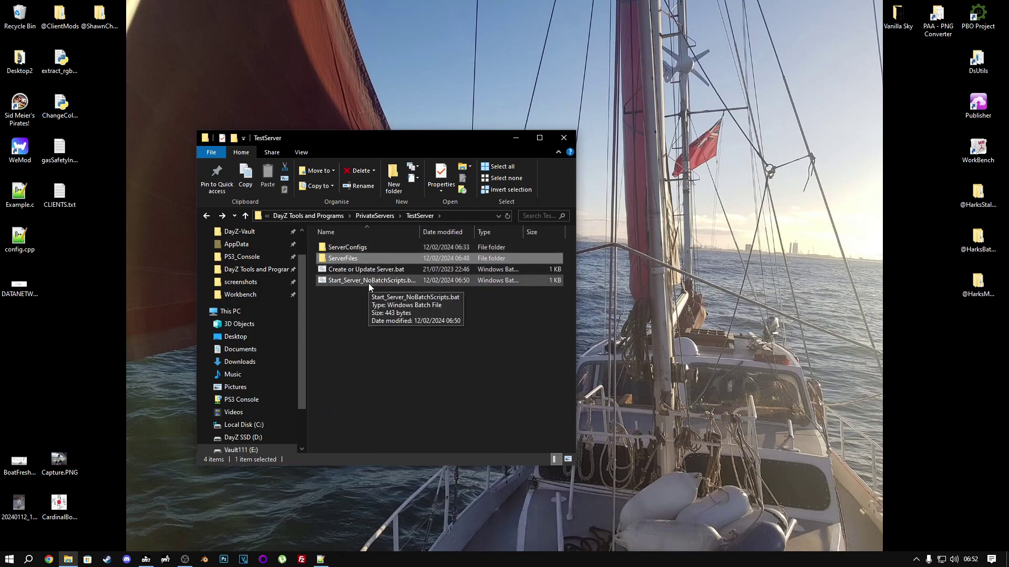
double_click(368, 282)
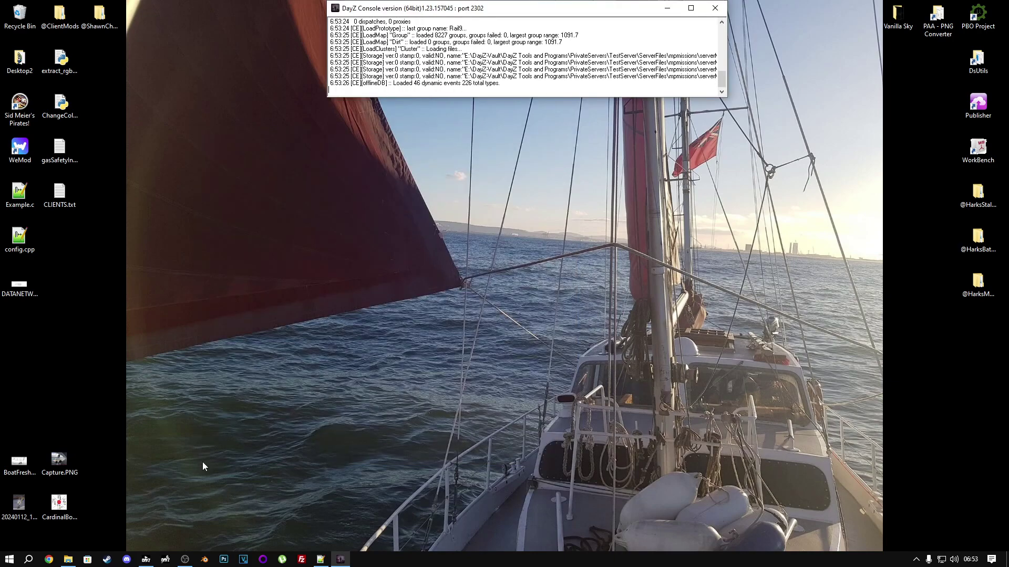
Step: In DayZ Launcher, unload CF alone and VPPAdminTools from the mod list
click(146, 559)
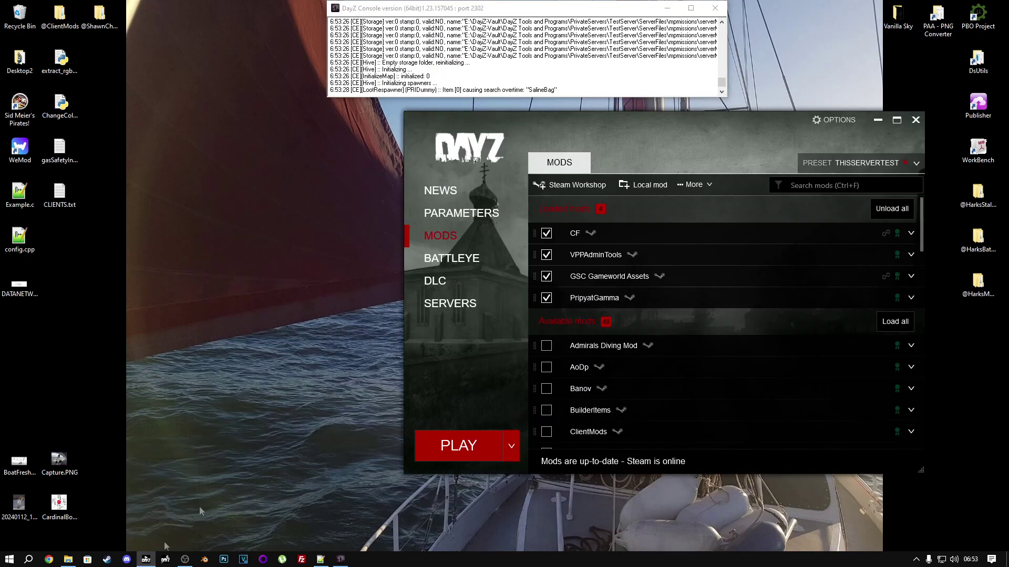
click(547, 233)
click(590, 365)
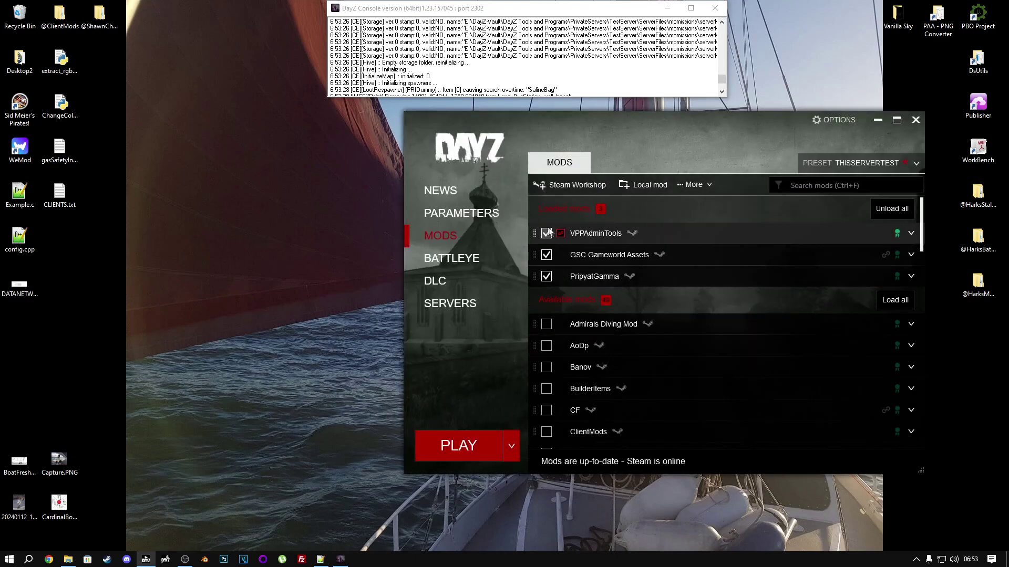
click(546, 233)
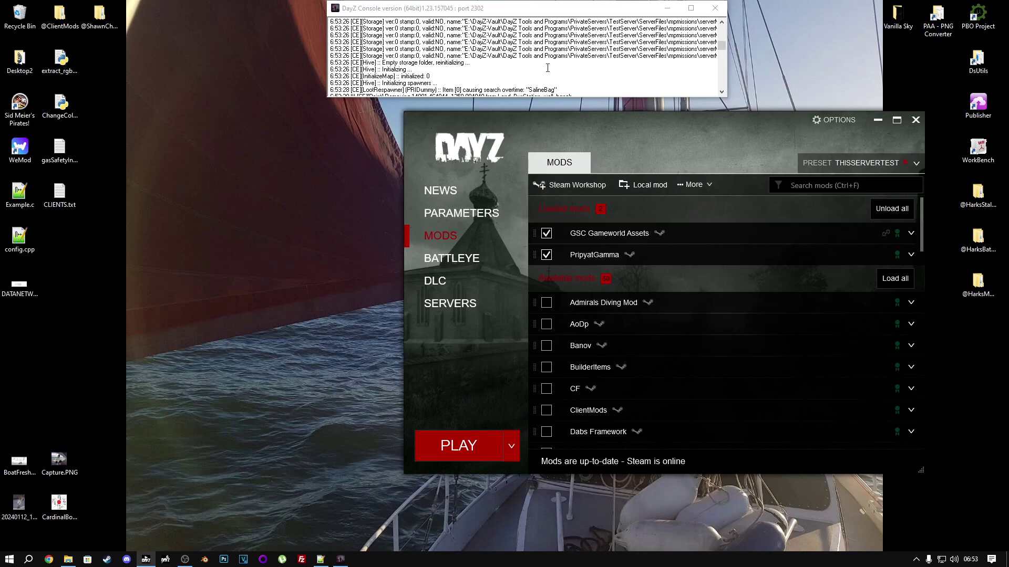
Step: Review the Parameters and Servers pages, then launch the game and minimize the launcher
click(456, 213)
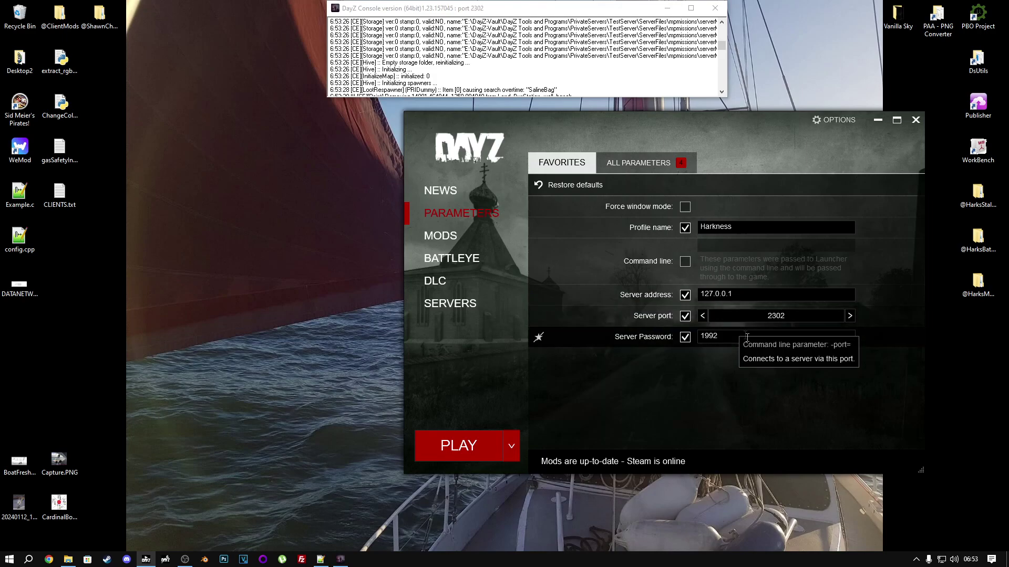
click(443, 238)
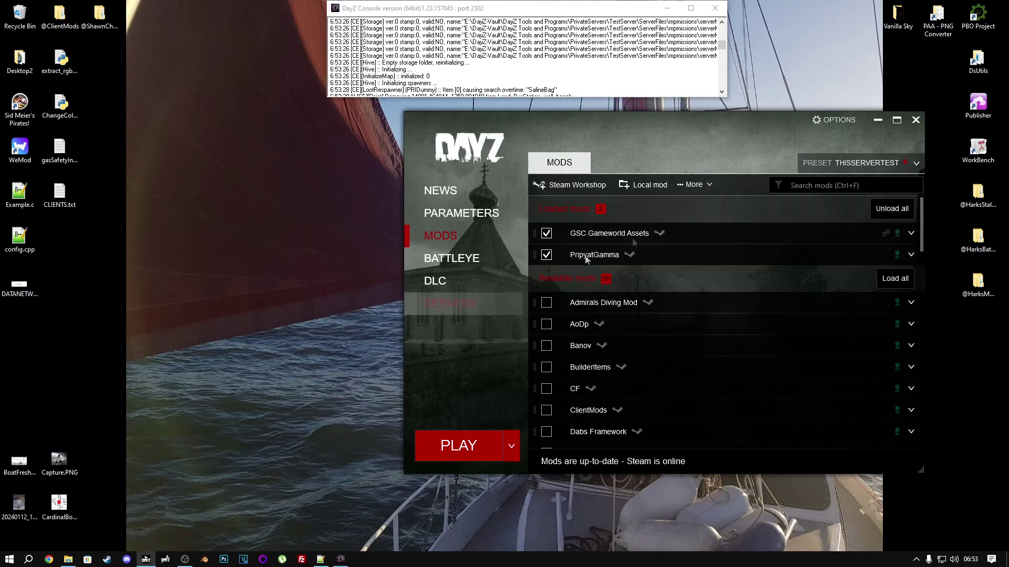
click(458, 305)
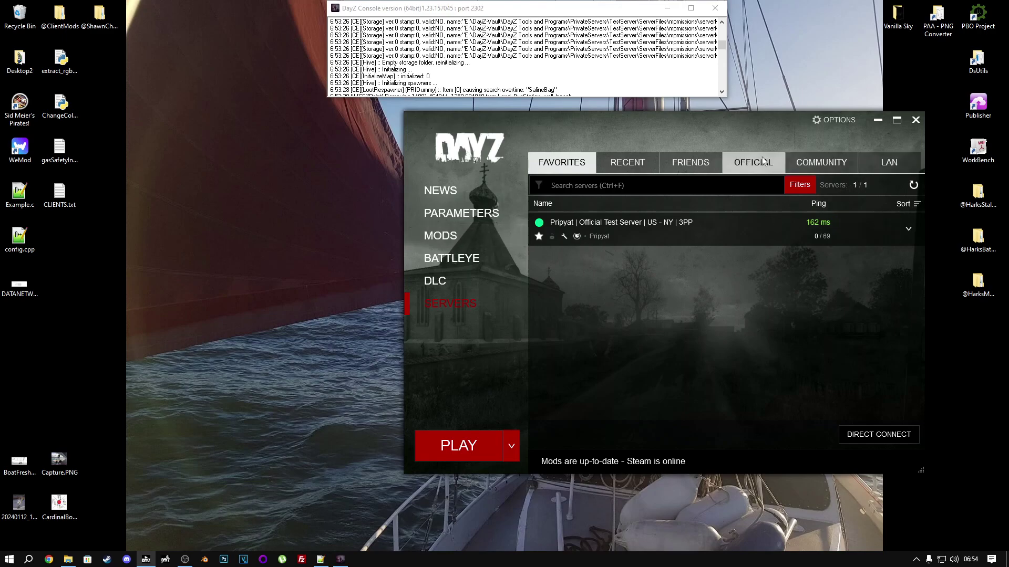
click(446, 241)
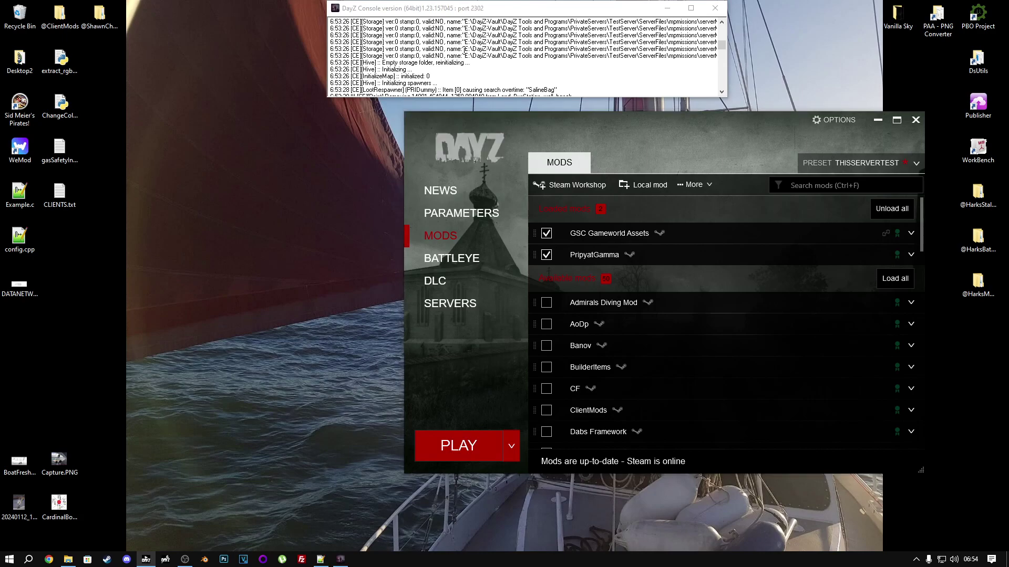
click(483, 70)
click(460, 445)
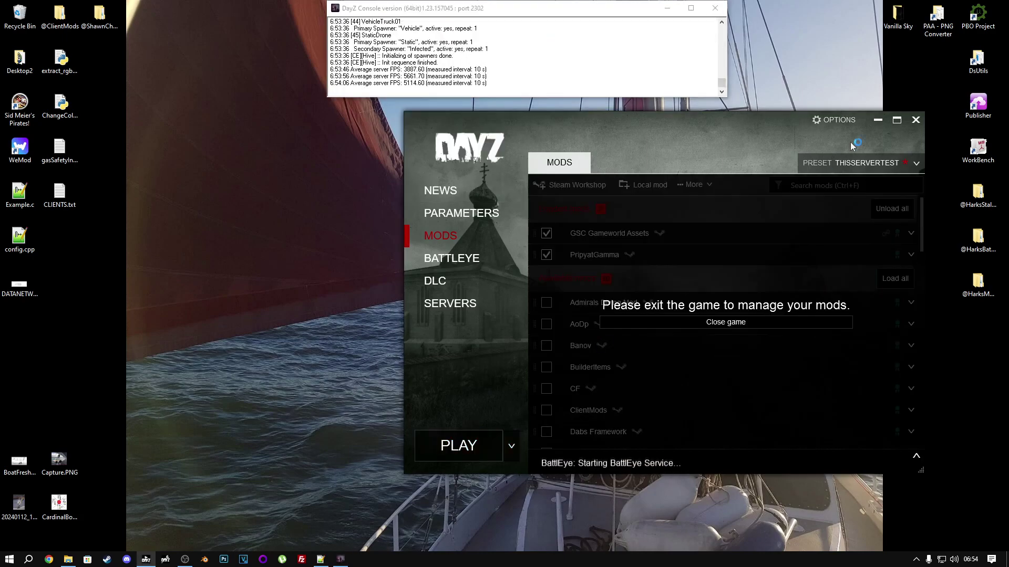
click(878, 121)
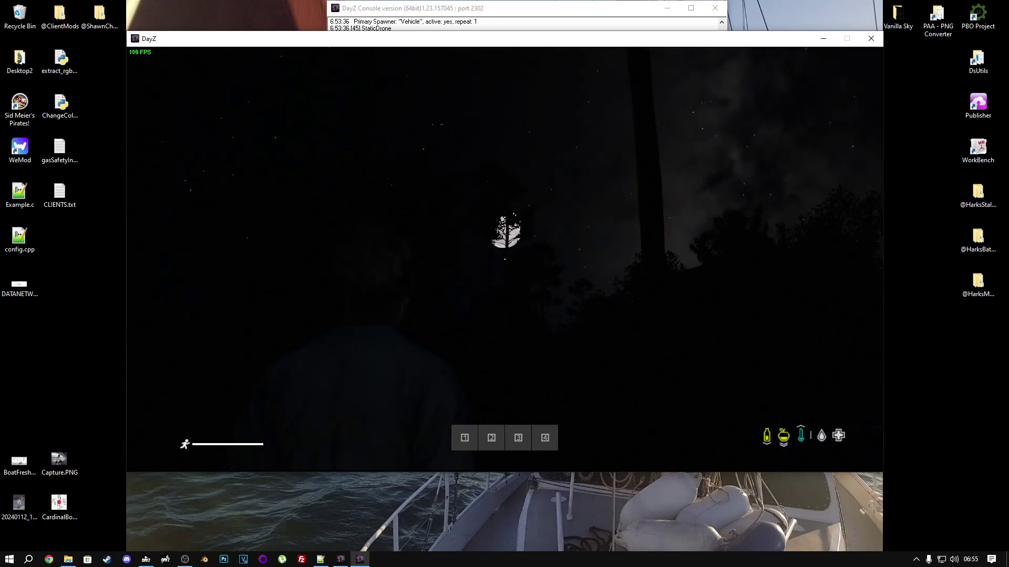
Step: Check the inventory, exit the server immediately, and close DayZ with Alt+F4
key(Tab)
key(Tab)
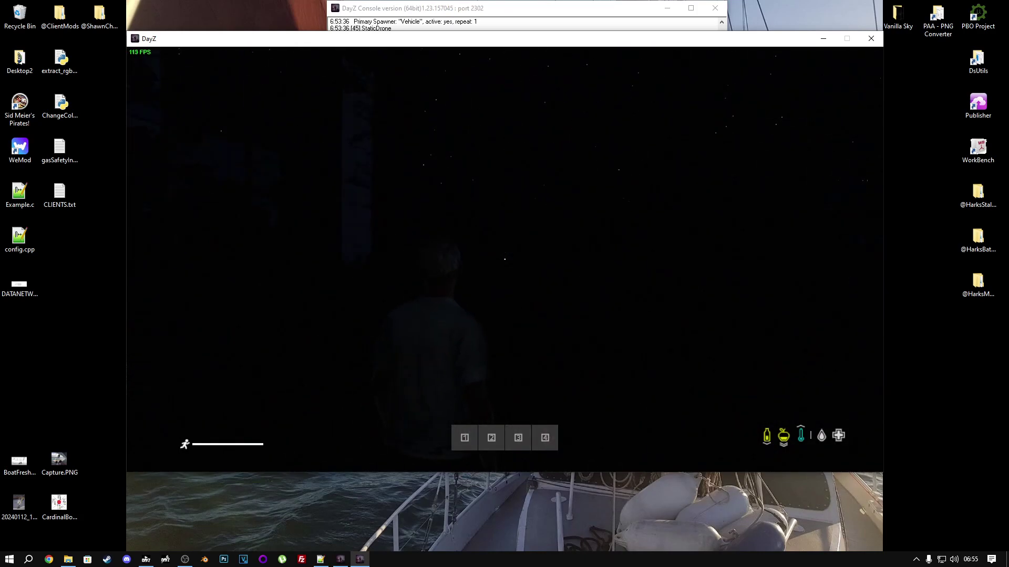
key(Escape)
click(760, 358)
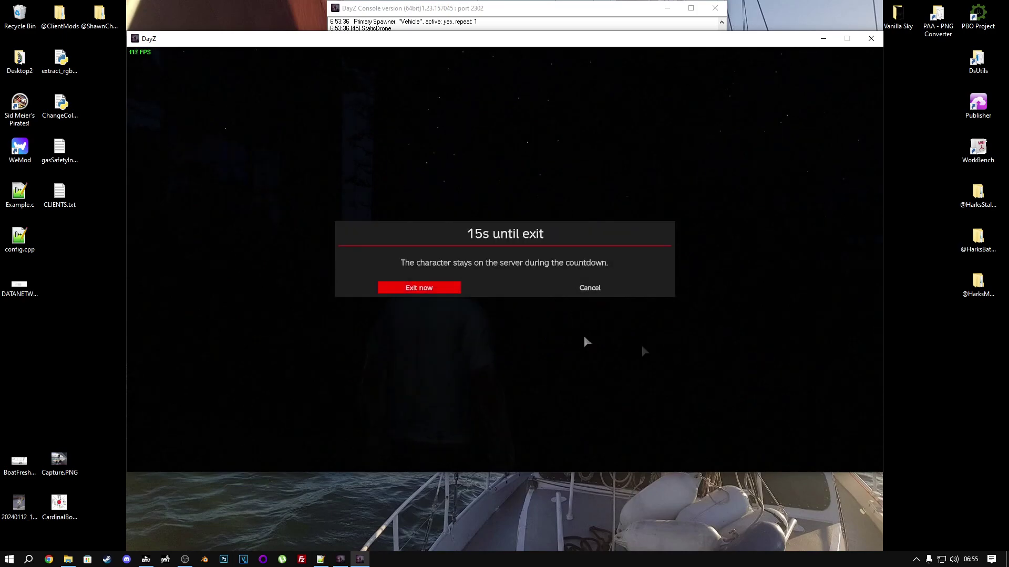
click(431, 289)
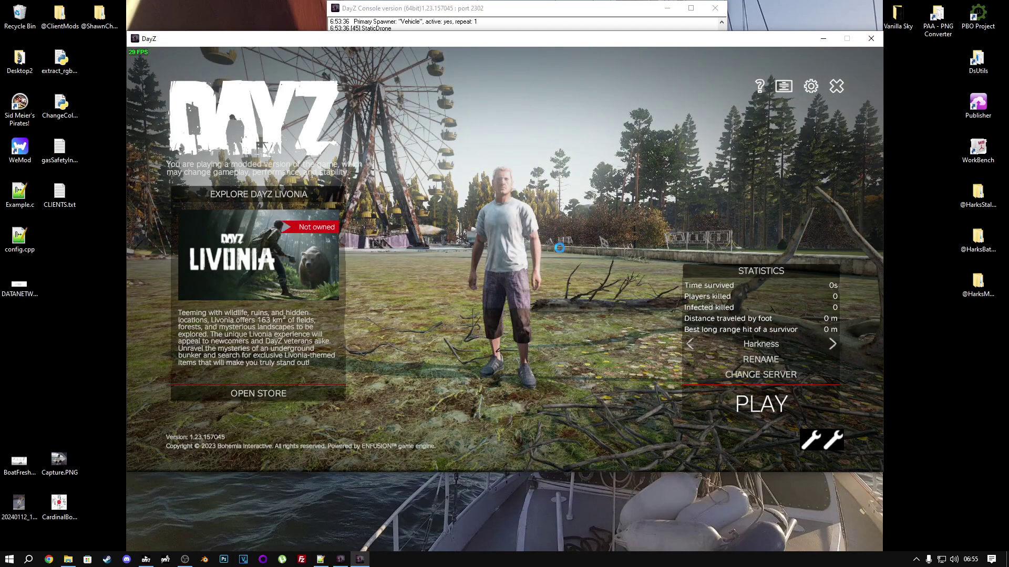
key(alt+F4)
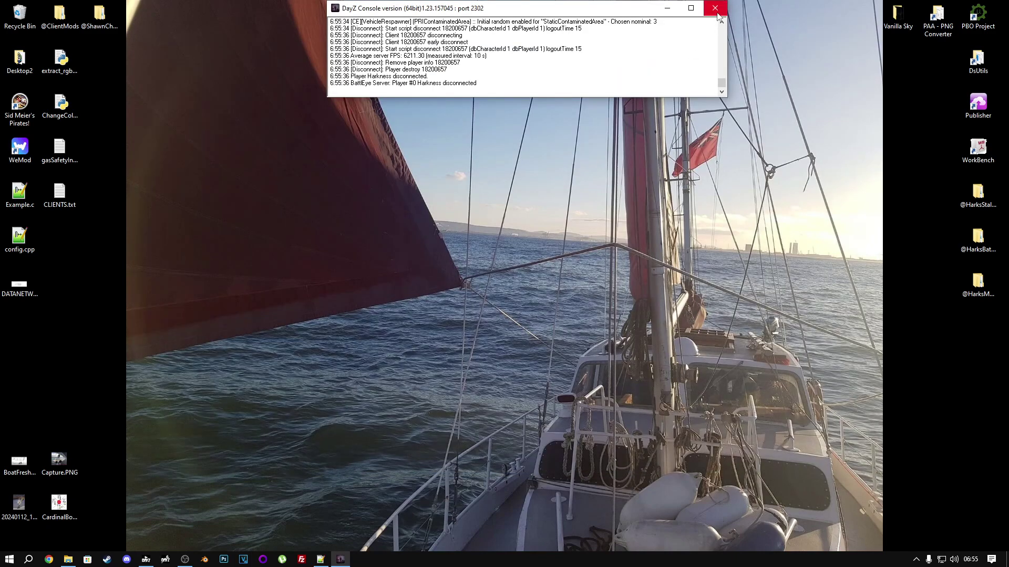
Step: Close the server console and select the five log files in TestServer\ServerConfigs
click(715, 8)
click(68, 559)
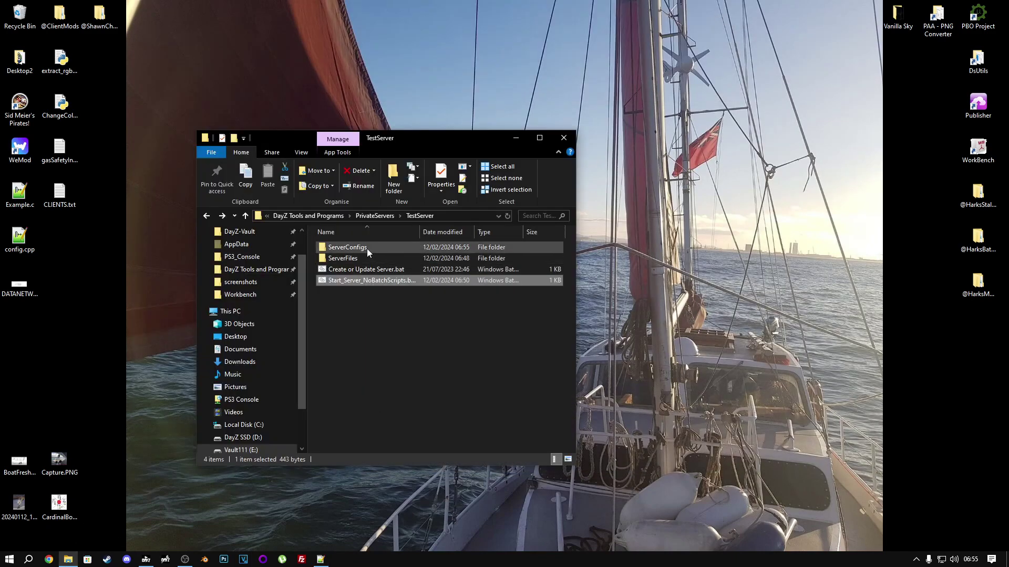
double_click(348, 248)
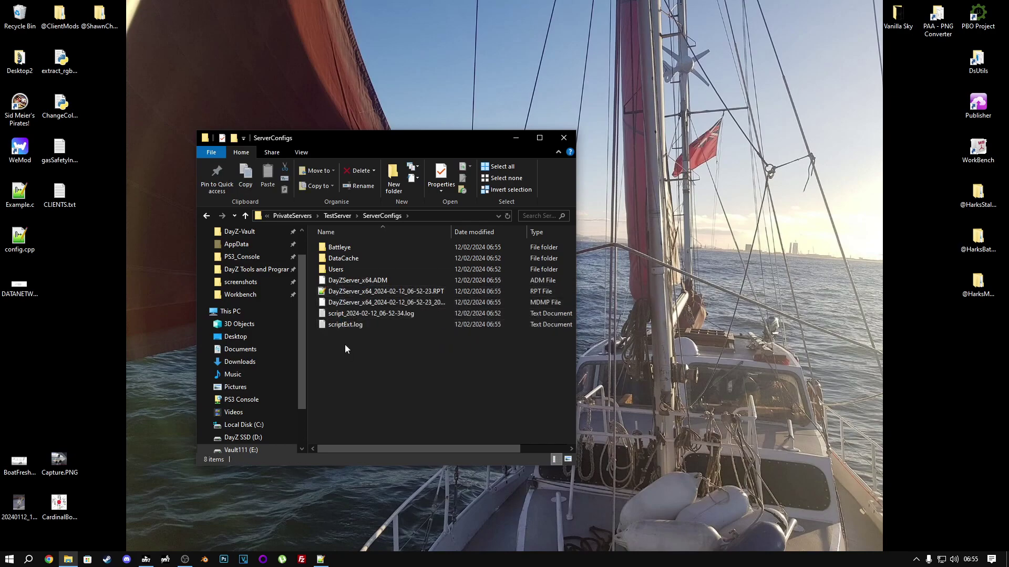
drag(345, 349, 362, 278)
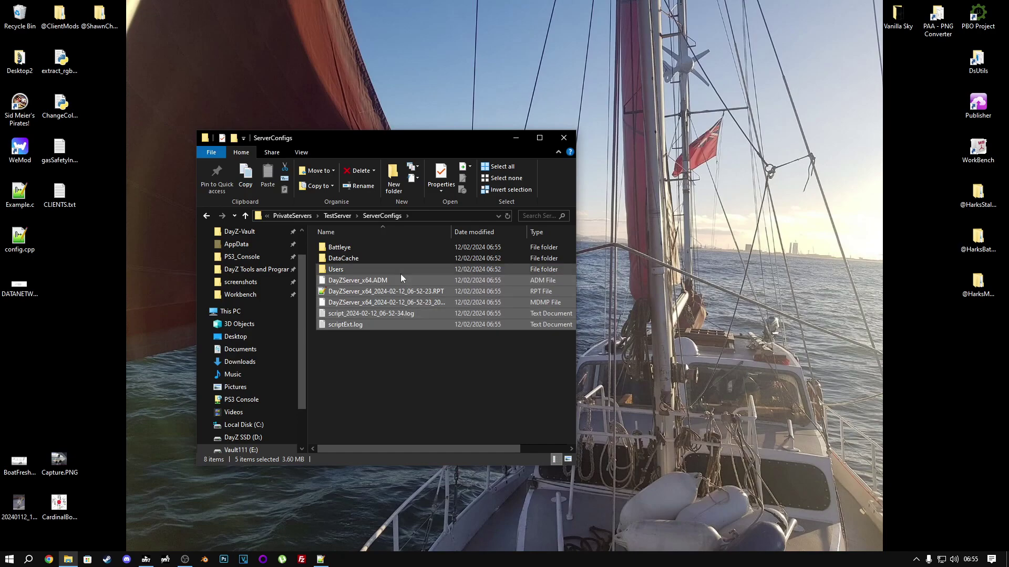
Step: Go to AppData\Local\DayZ and select the crash log file
click(236, 244)
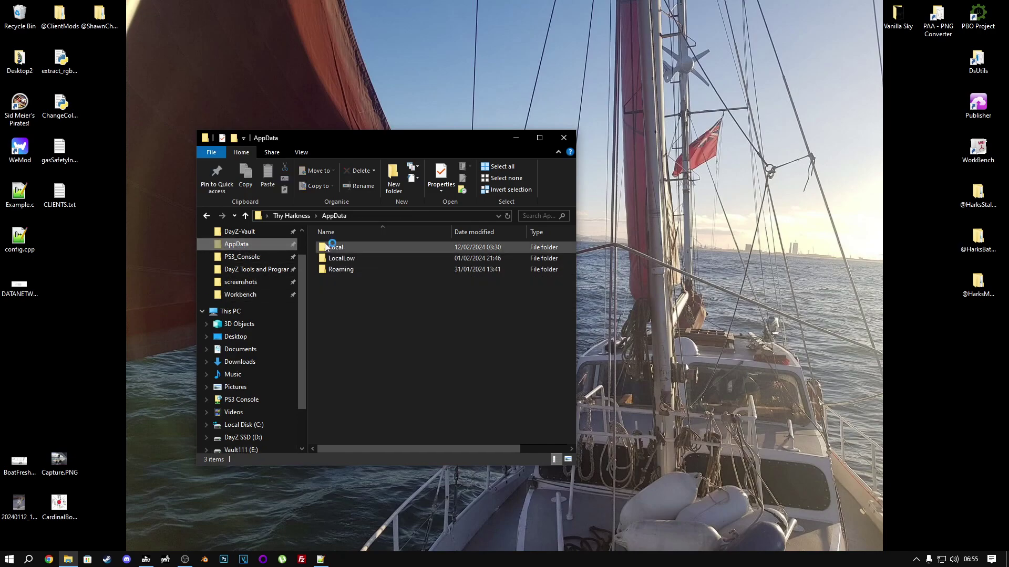
double_click(336, 247)
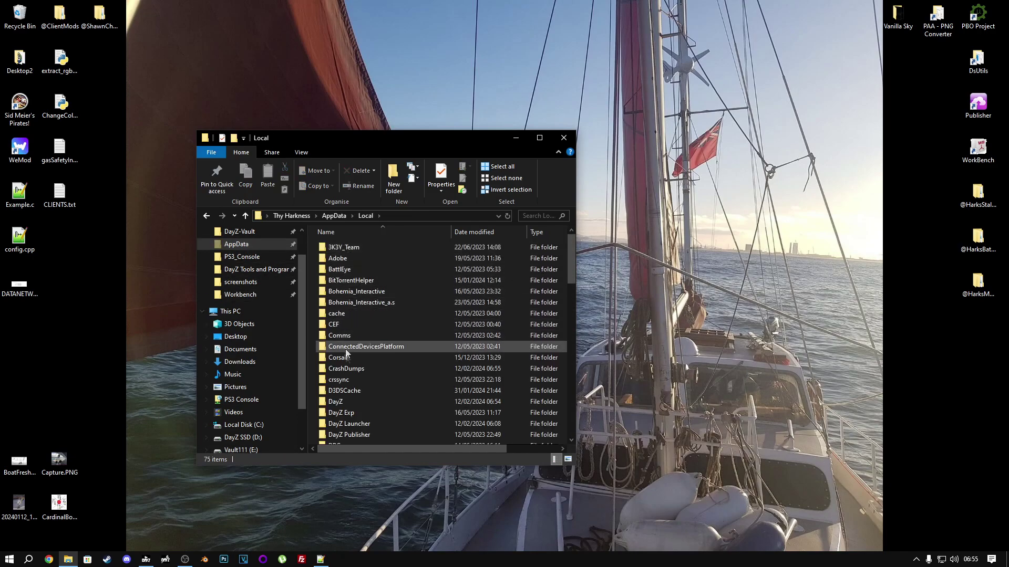
double_click(343, 398)
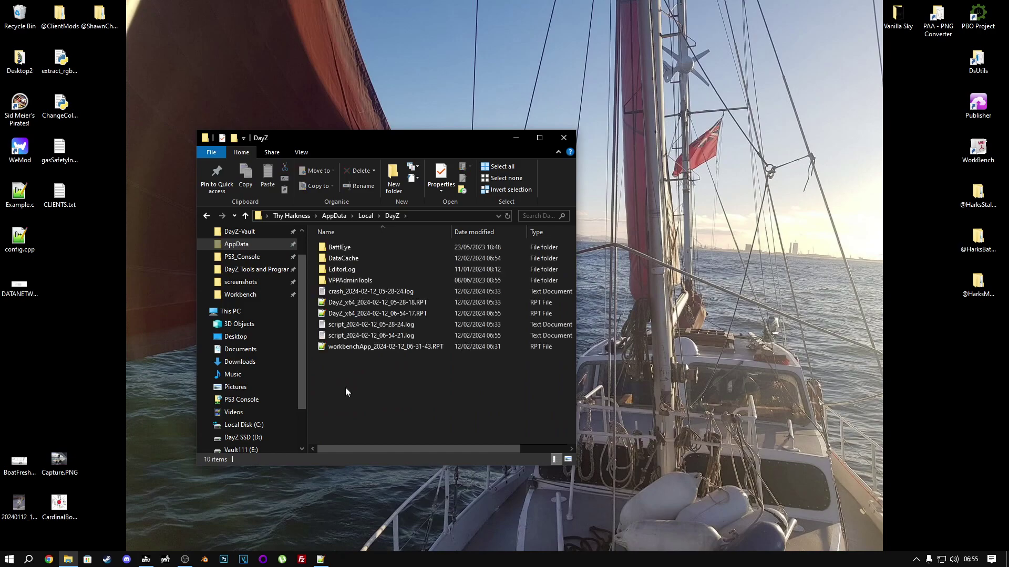
click(391, 294)
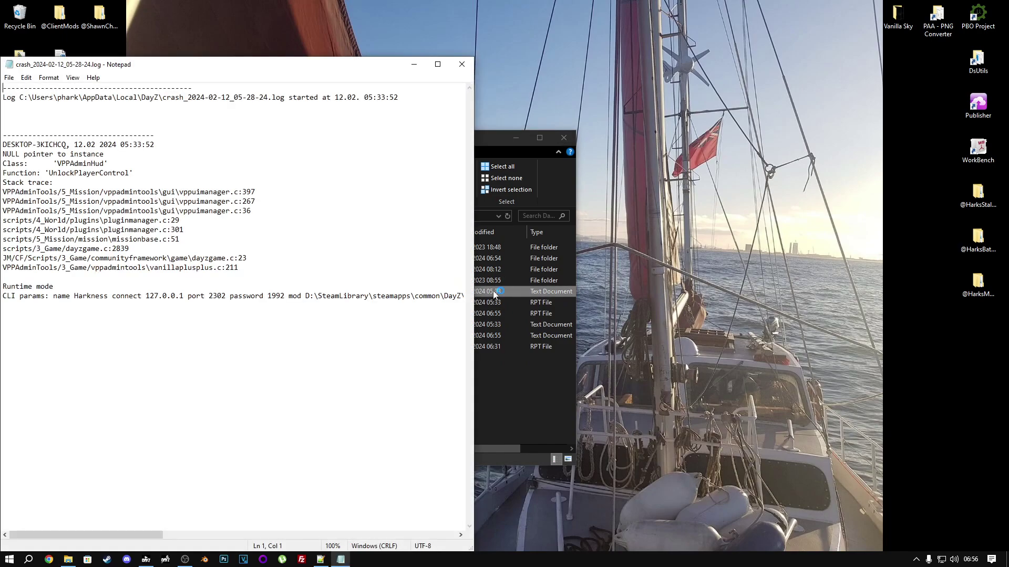
Step: Read the VPPAdminHud null-pointer stack trace, then close Notepad and the DayZ log folder
drag(19, 145, 262, 297)
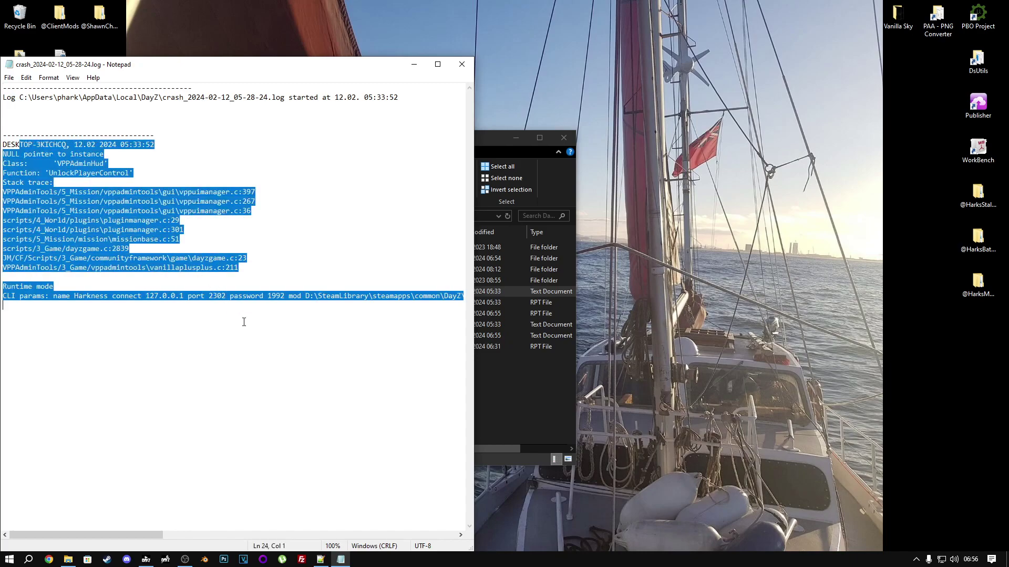
click(315, 268)
click(457, 65)
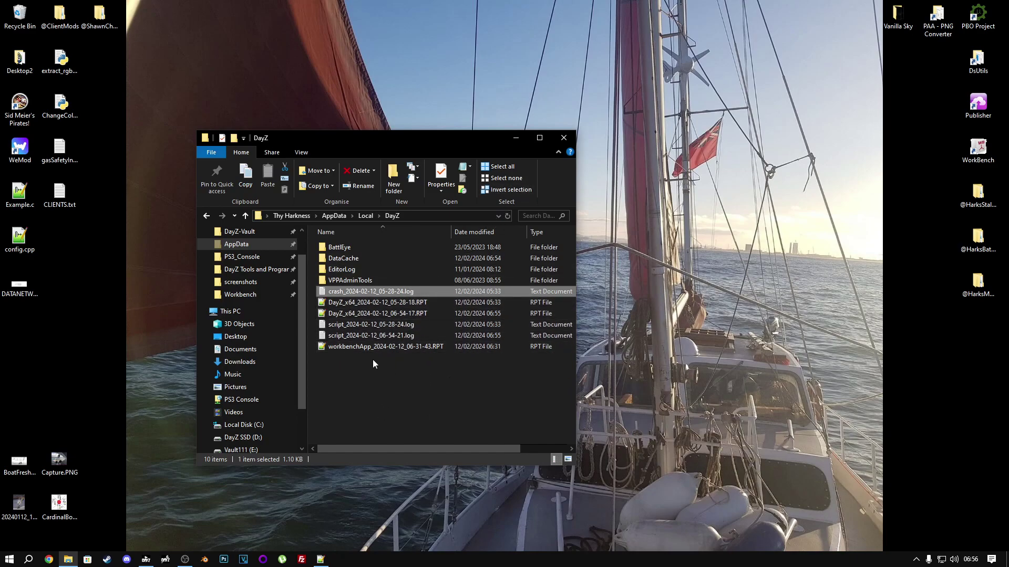
click(564, 137)
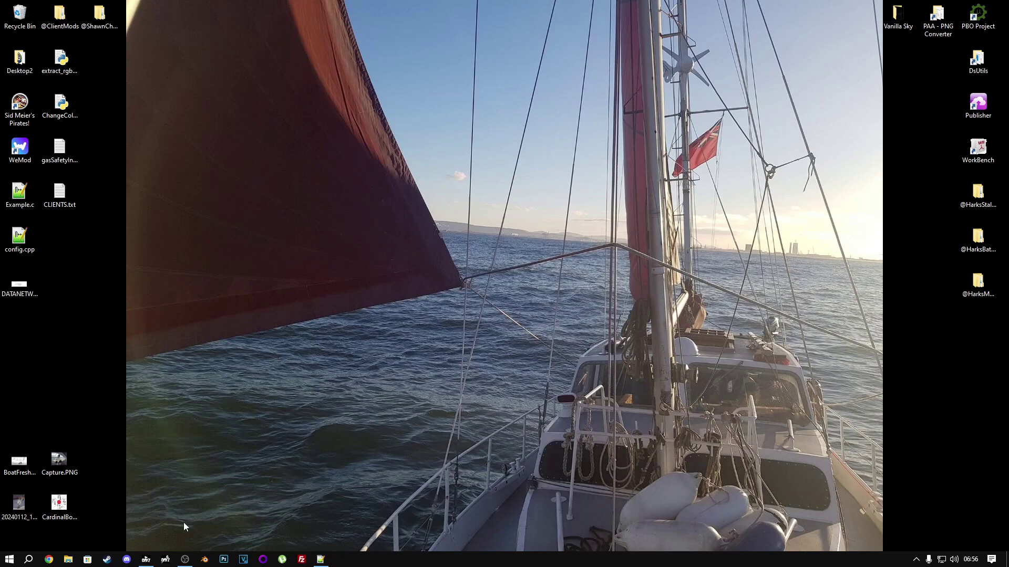